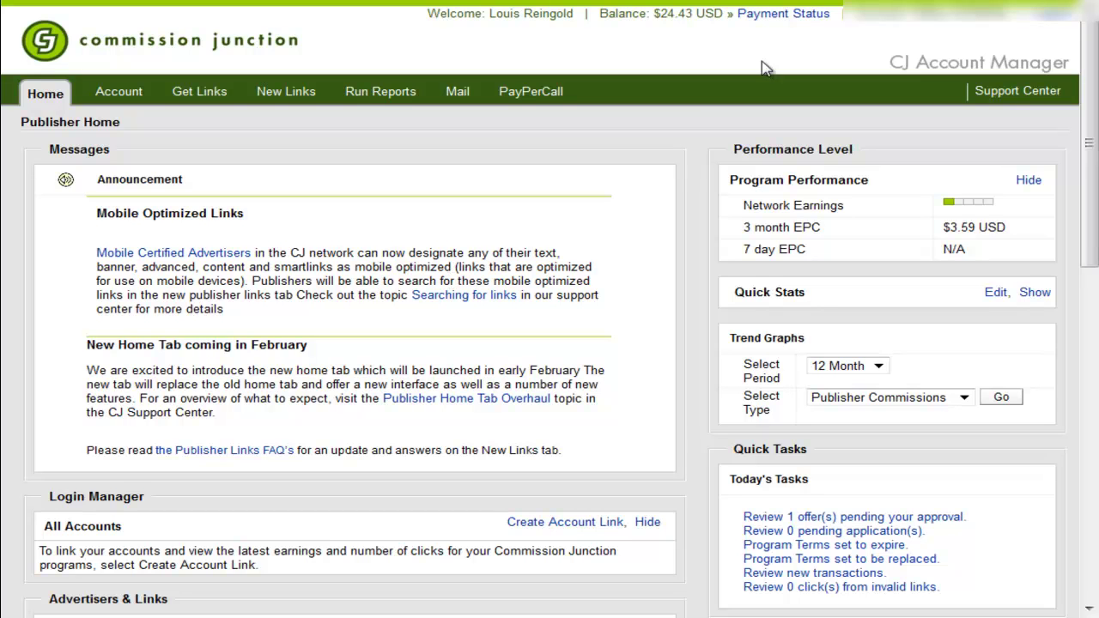
double_click(625, 13)
left_click_drag(627, 10, 715, 10)
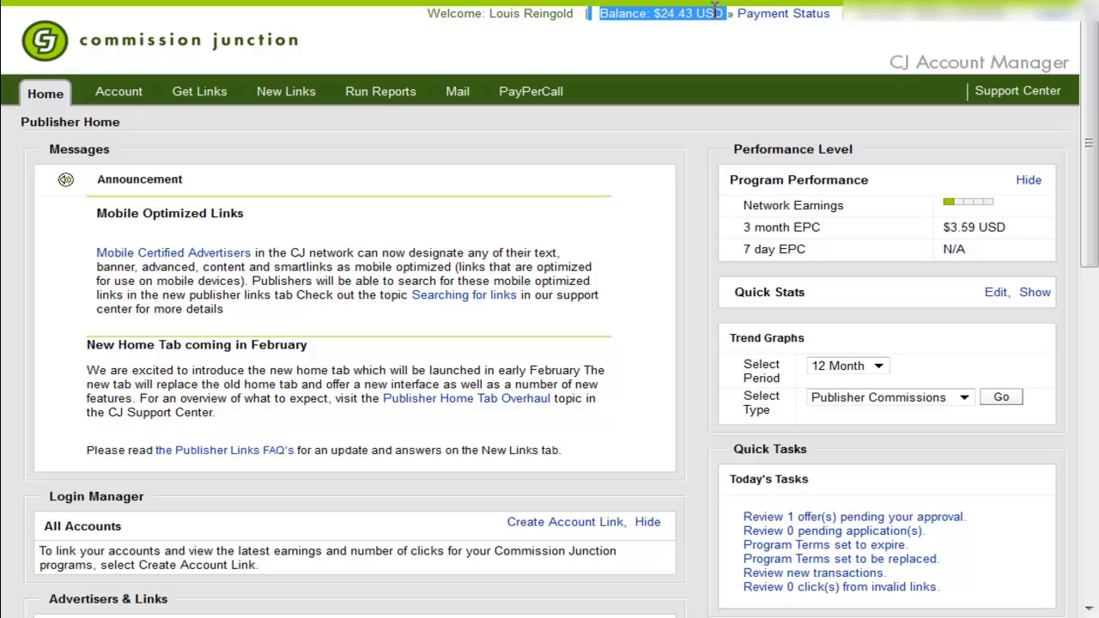
left_click(694, 48)
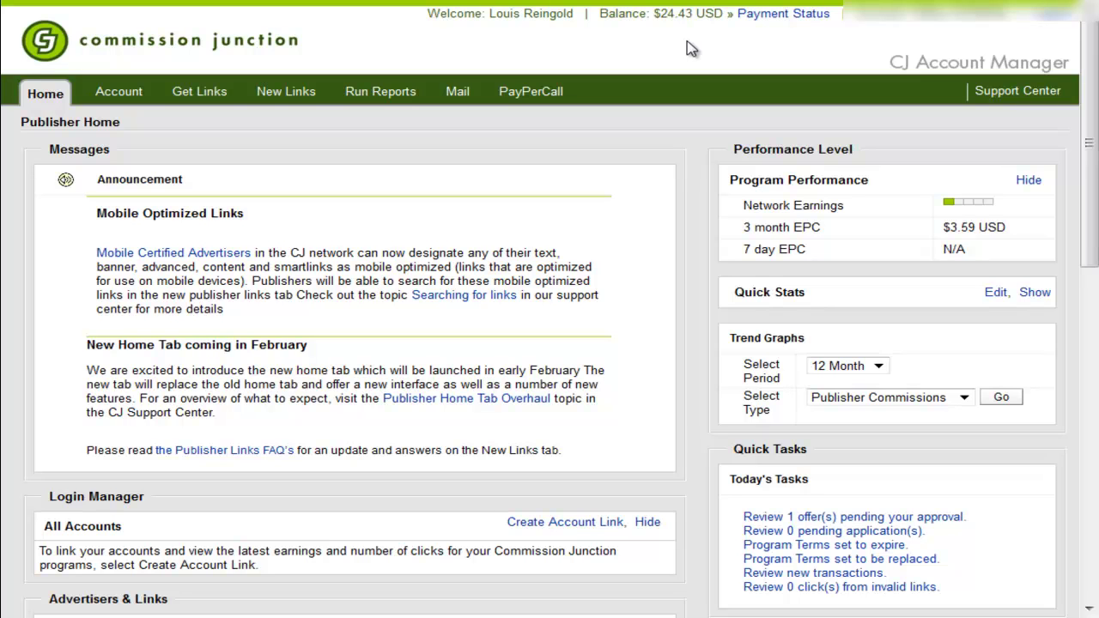
Start a new product export in the account's Services settings and show its available export formats
left_click(118, 101)
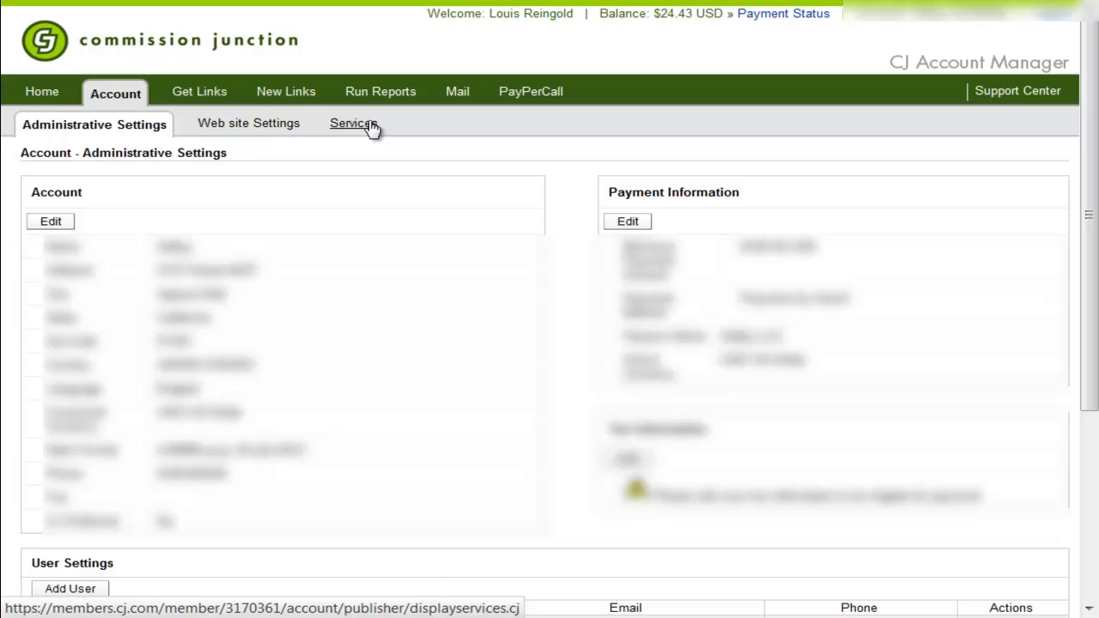
left_click(371, 126)
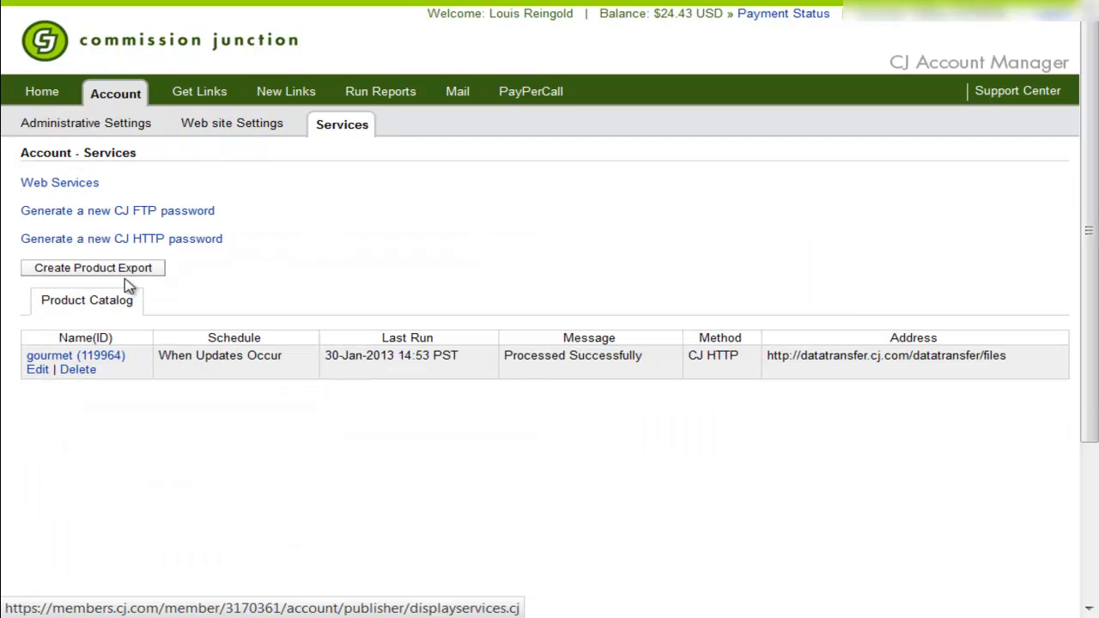
left_click(107, 273)
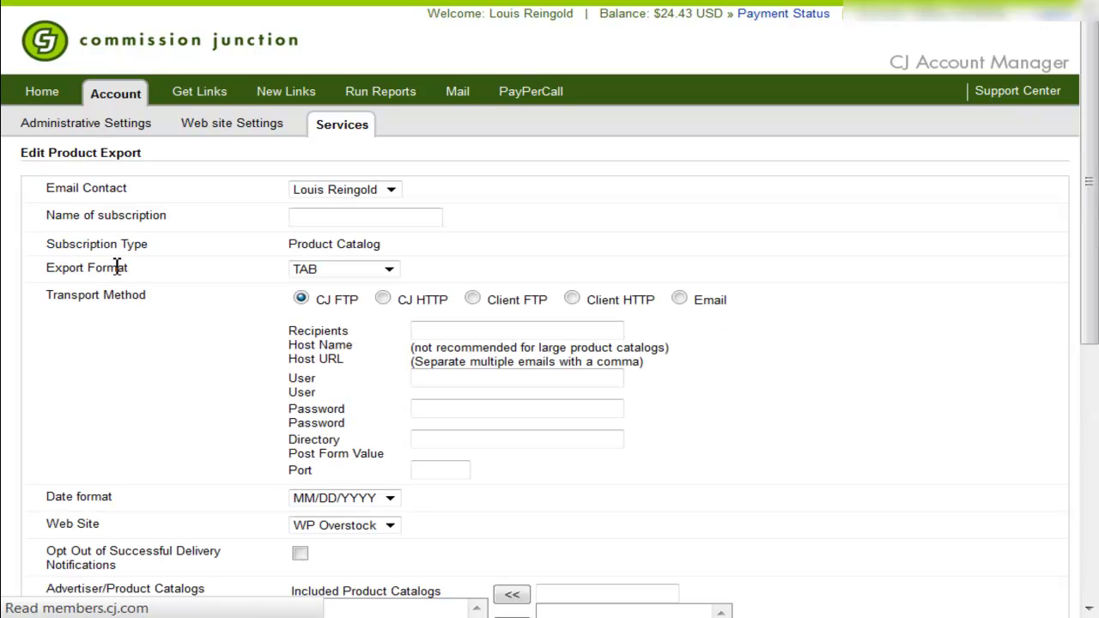
left_click(339, 272)
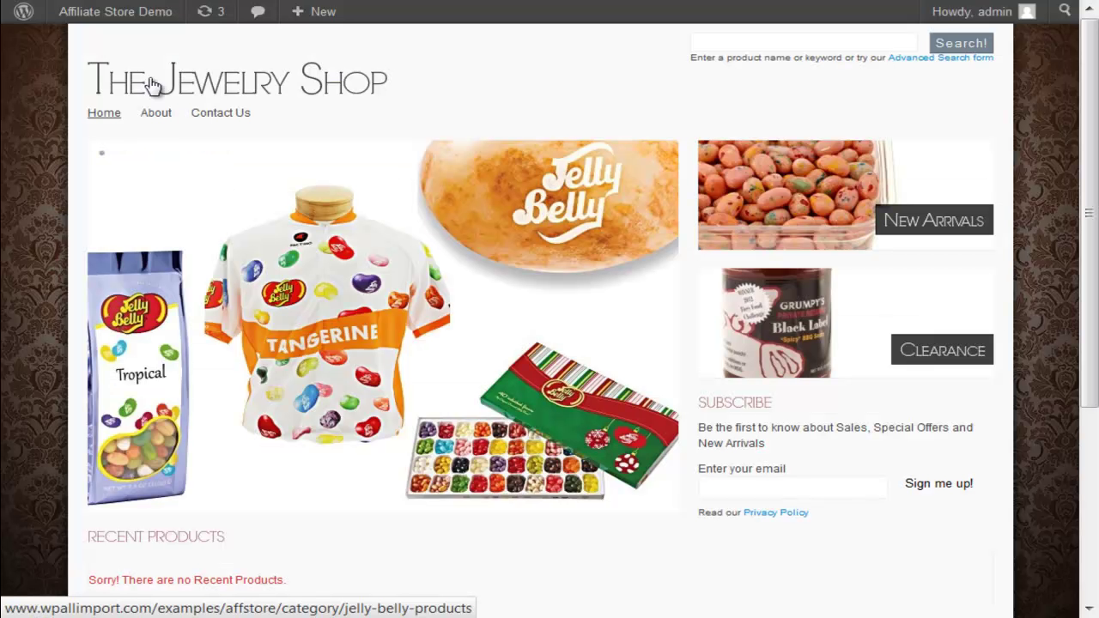
Switch to the Affiliate Store Demo WordPress dashboard and start a new import in All Import
mouse_move(114, 19)
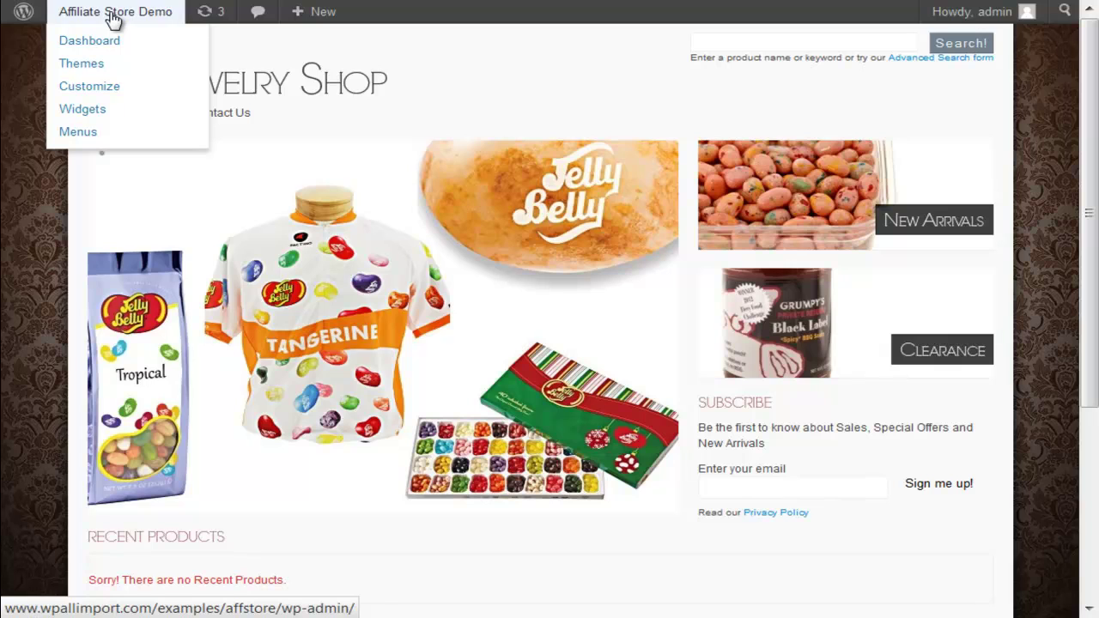
left_click(114, 19)
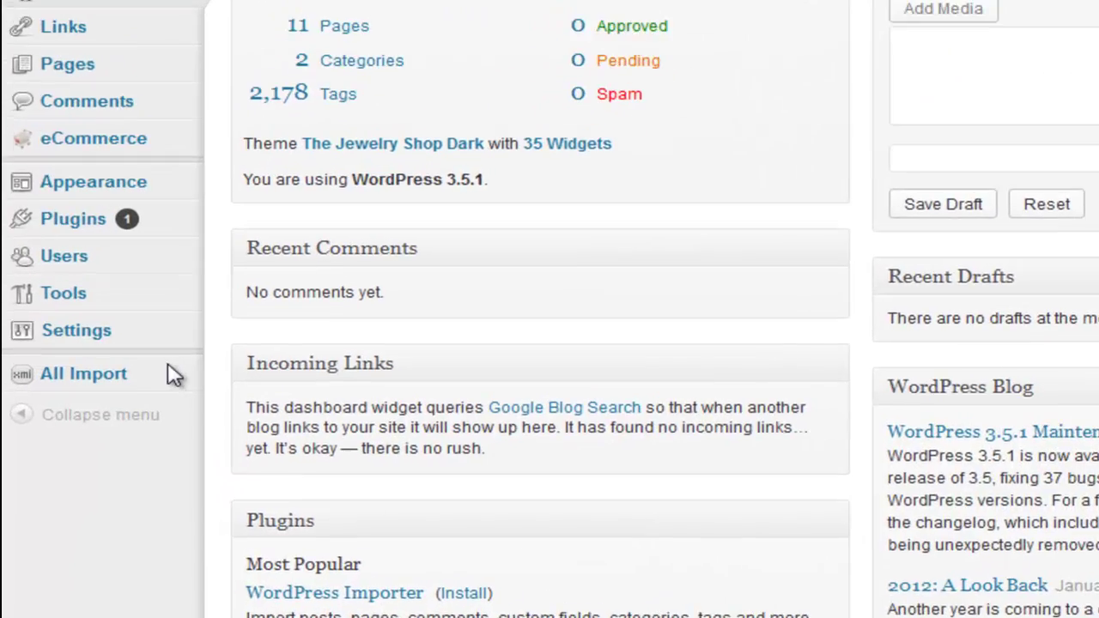
mouse_move(163, 376)
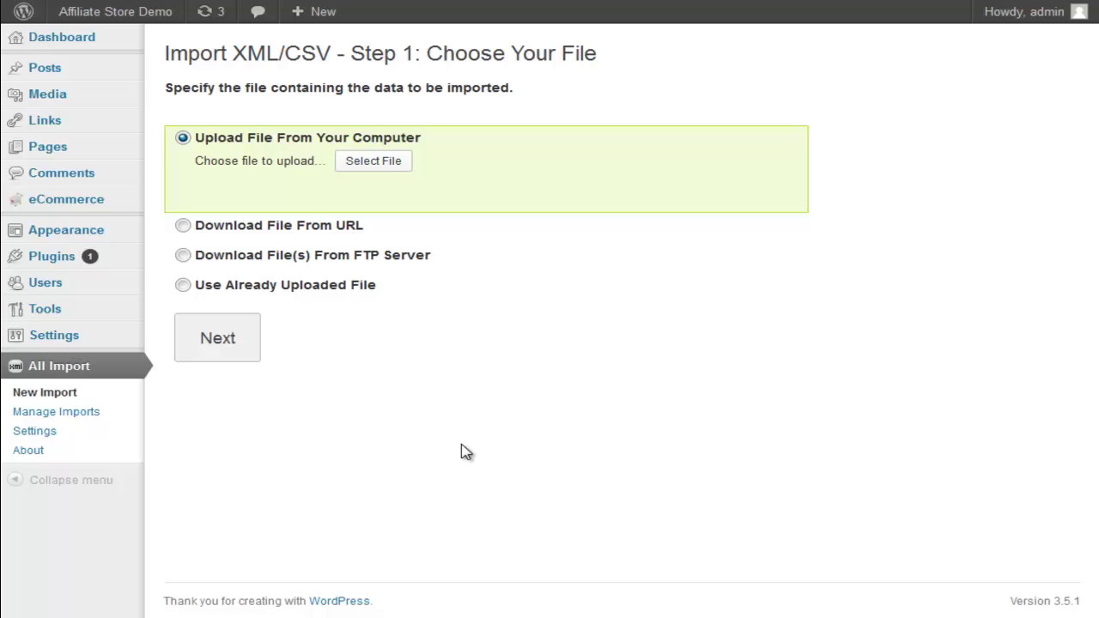
Upload Jelly_Belly-Jelly_Belly_Product_Catalog.xml.gz from the computer as the import file and accept the /product elements as the selection
left_click(388, 164)
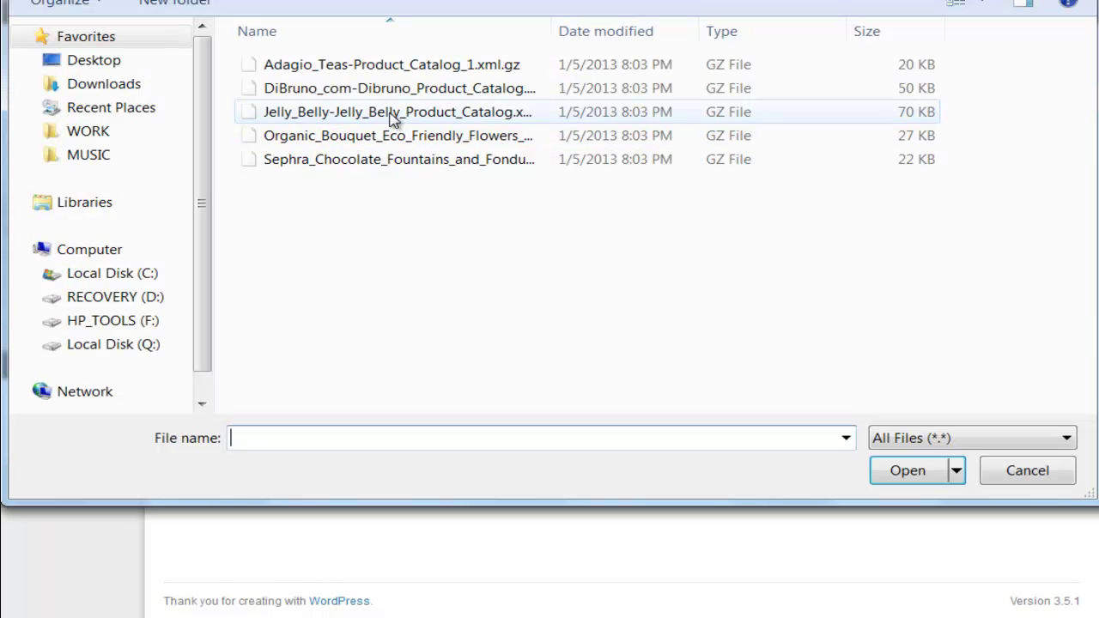
double_click(392, 115)
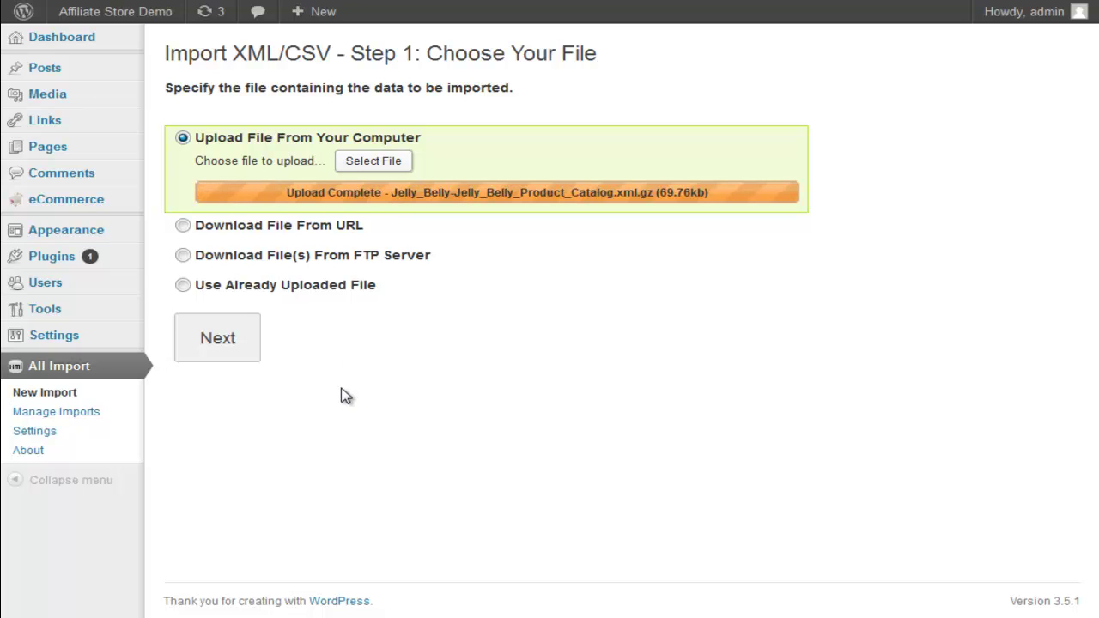
left_click(234, 356)
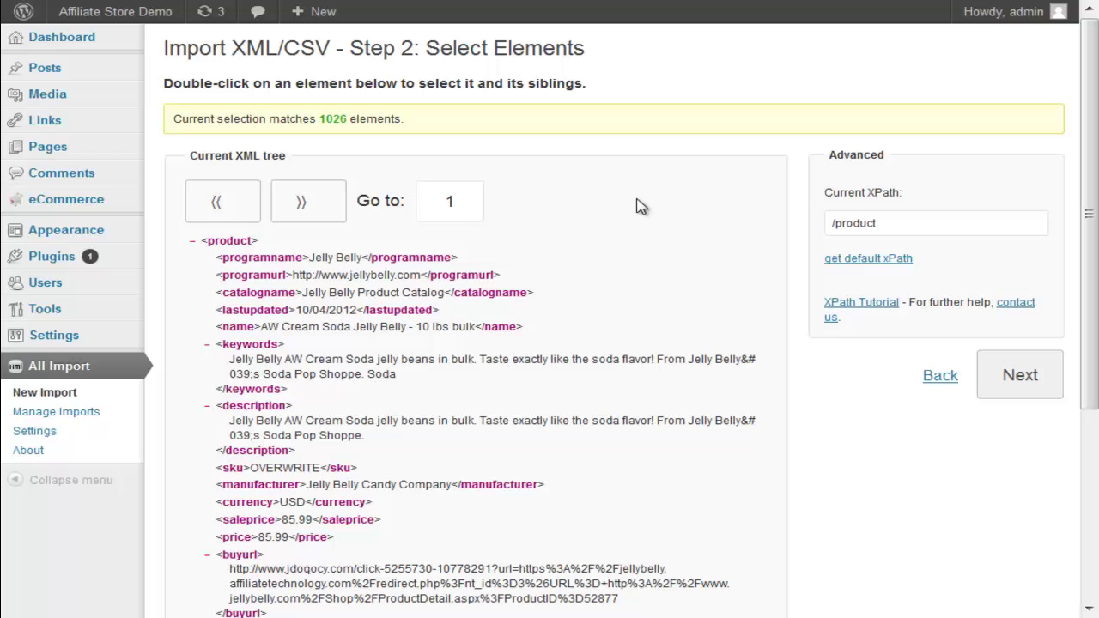
left_click(1022, 383)
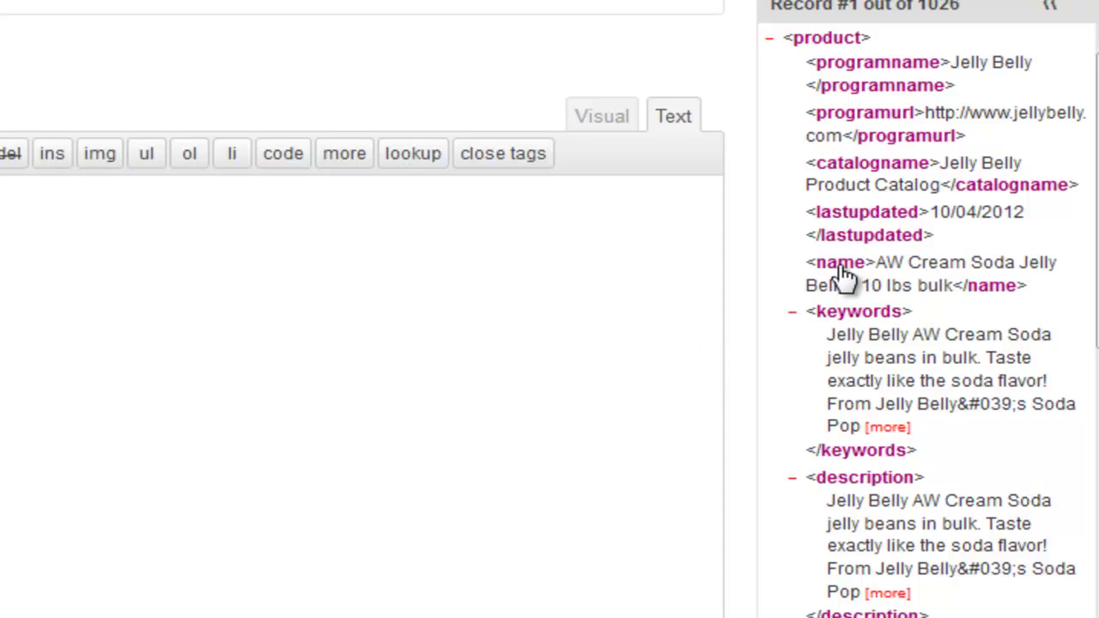
Map the post title to the XML name element and the post content to the description element
left_click_drag(770, 283, 497, 1)
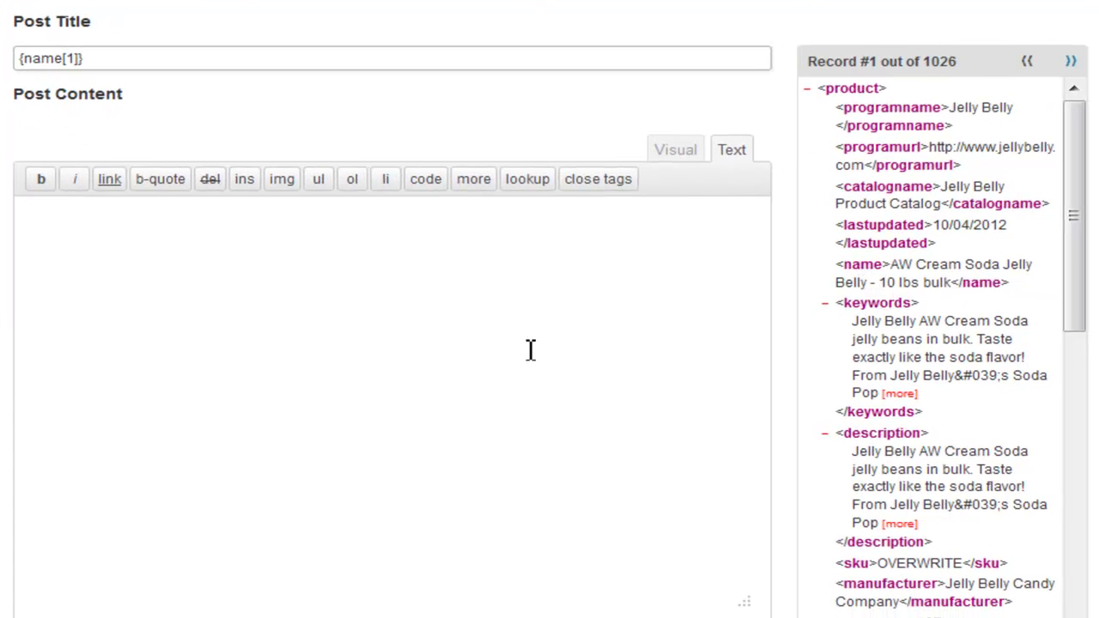
left_click(531, 349)
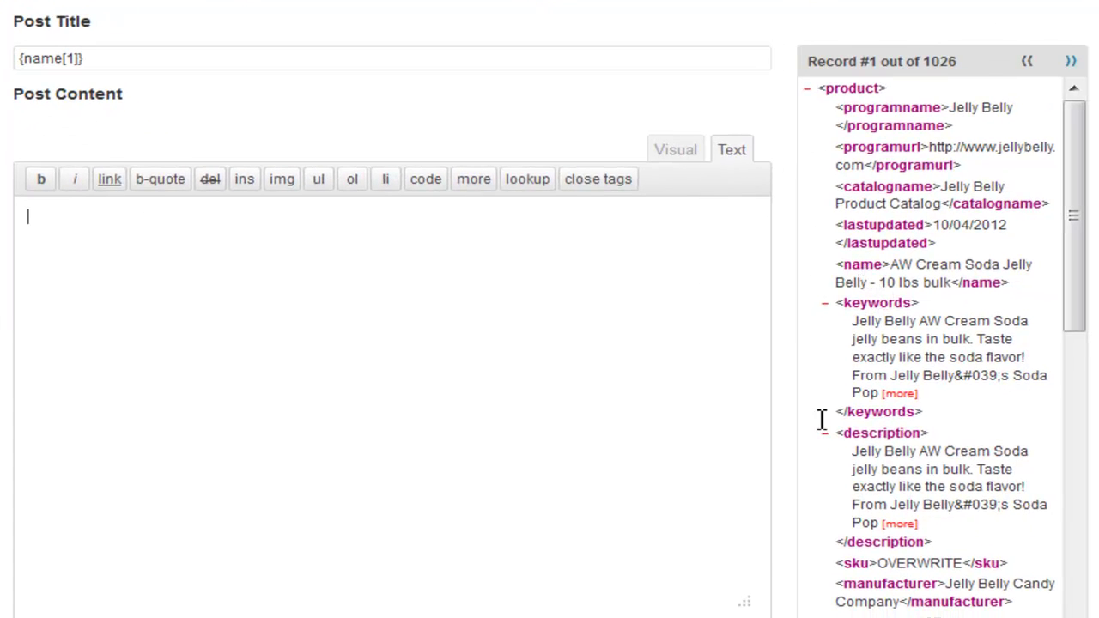
scroll(822, 386, "down", 3)
left_click_drag(894, 447, 527, 247)
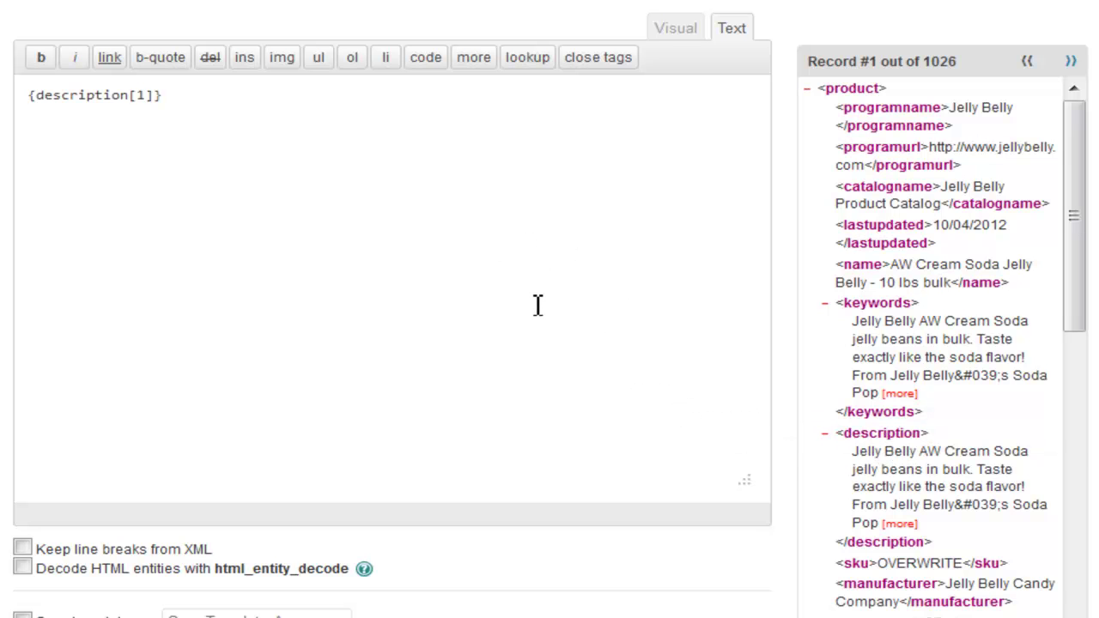
Add a line reading "Price: $" followed by the XML price element below the description in the post content
type("Price: $")
scroll(881, 376, "down", 4)
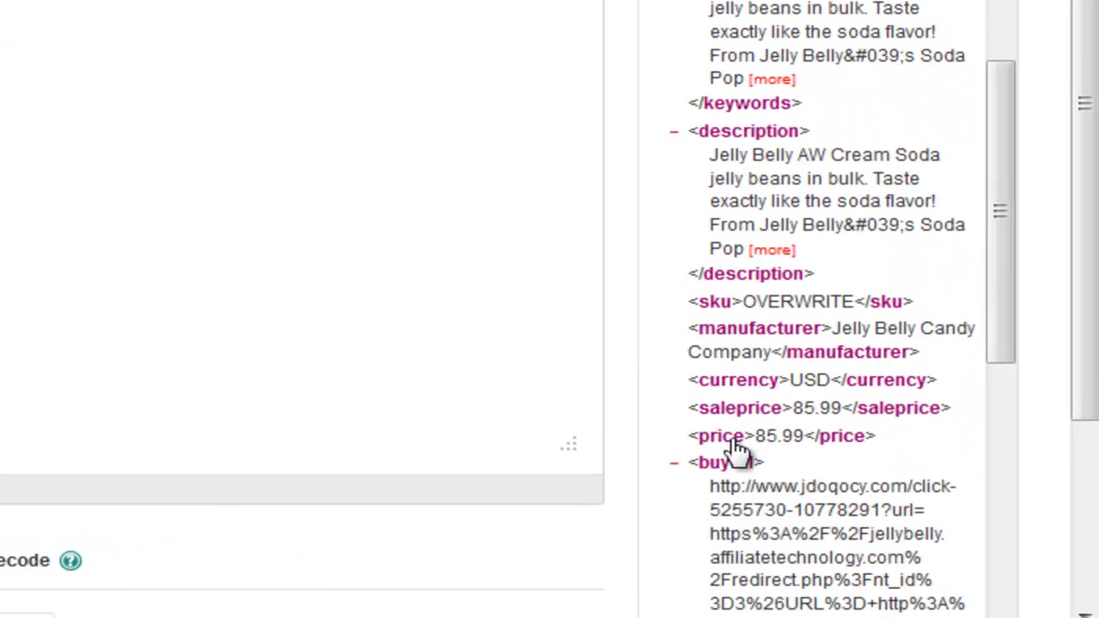
left_click_drag(735, 446, 370, 232)
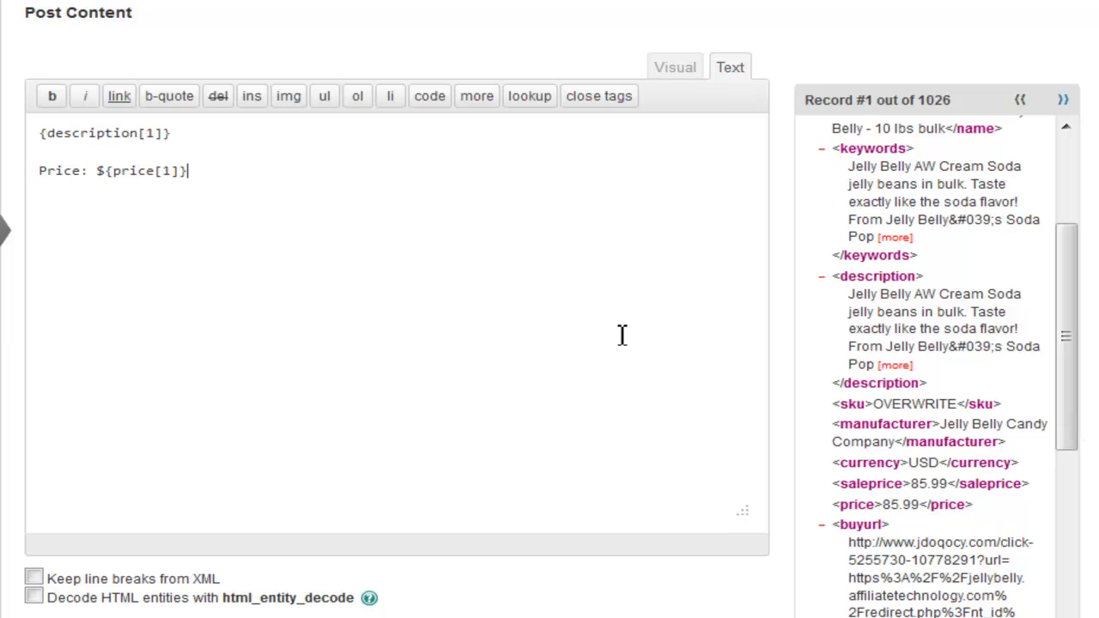
Add a "Buy Now" link to the buyurl element in the post content, with class 'buylink formbutton' and target '_blank'
type("<a href=")
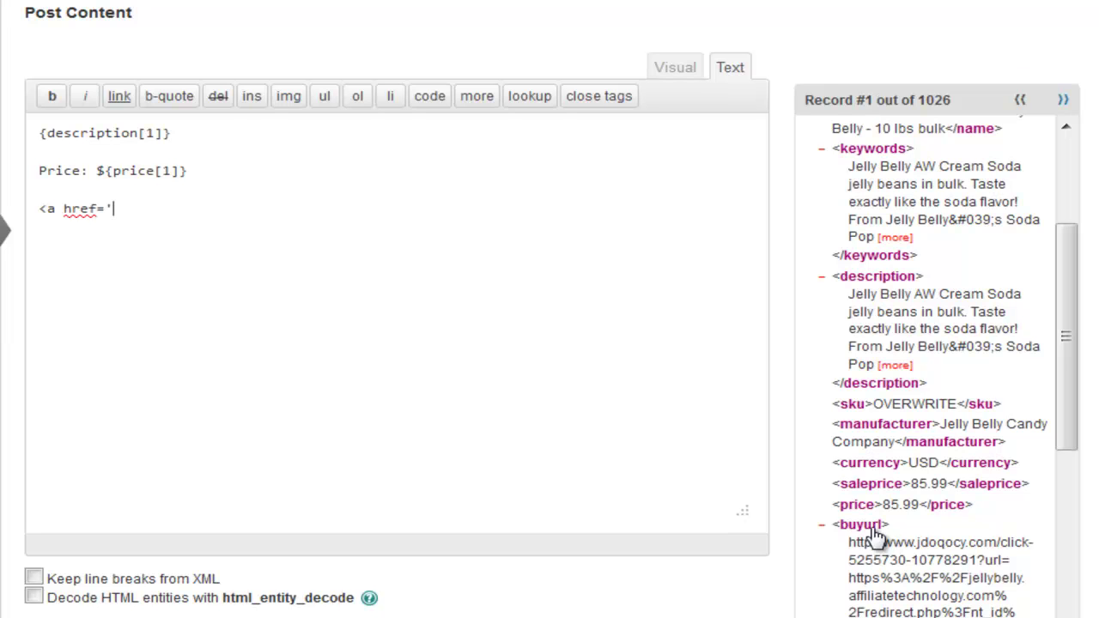
left_click_drag(872, 528, 379, 229)
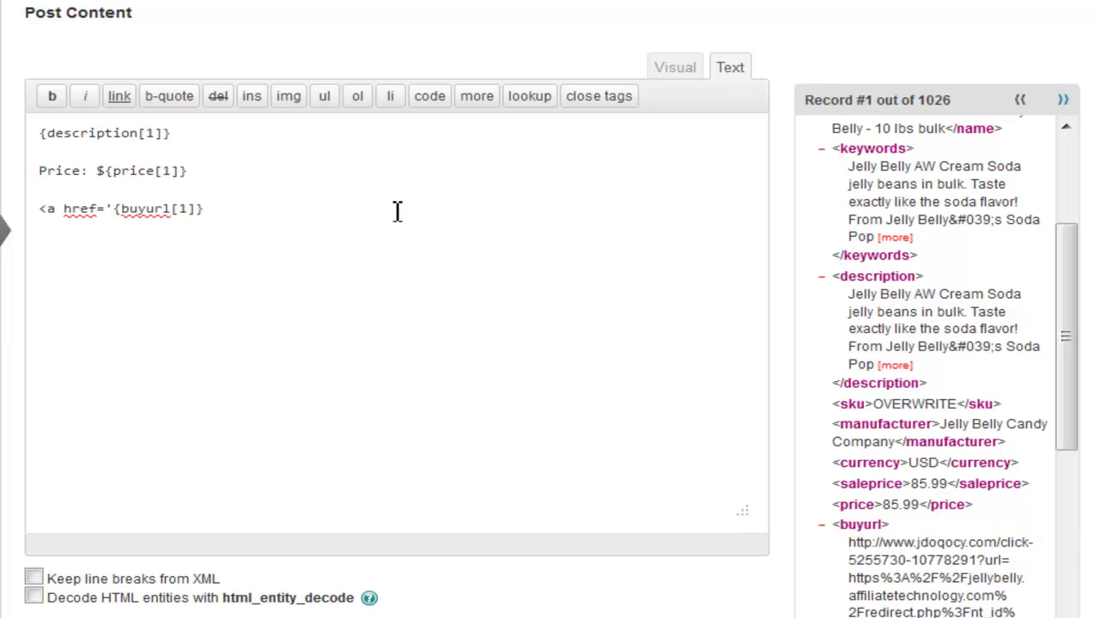
type("' class='buylink formbutton")
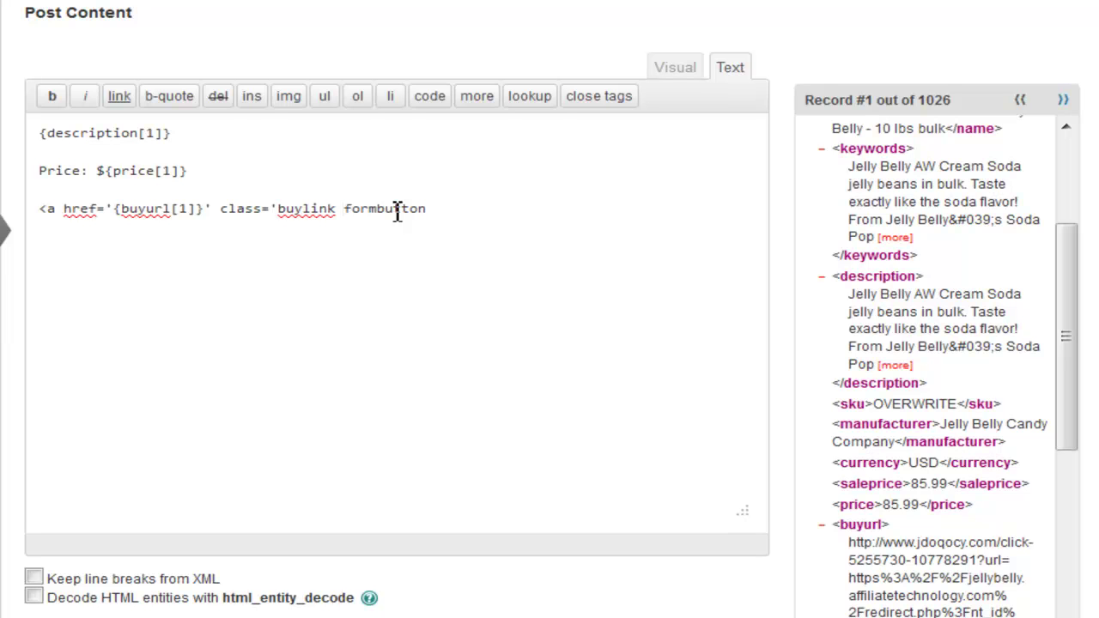
type("' target='_b")
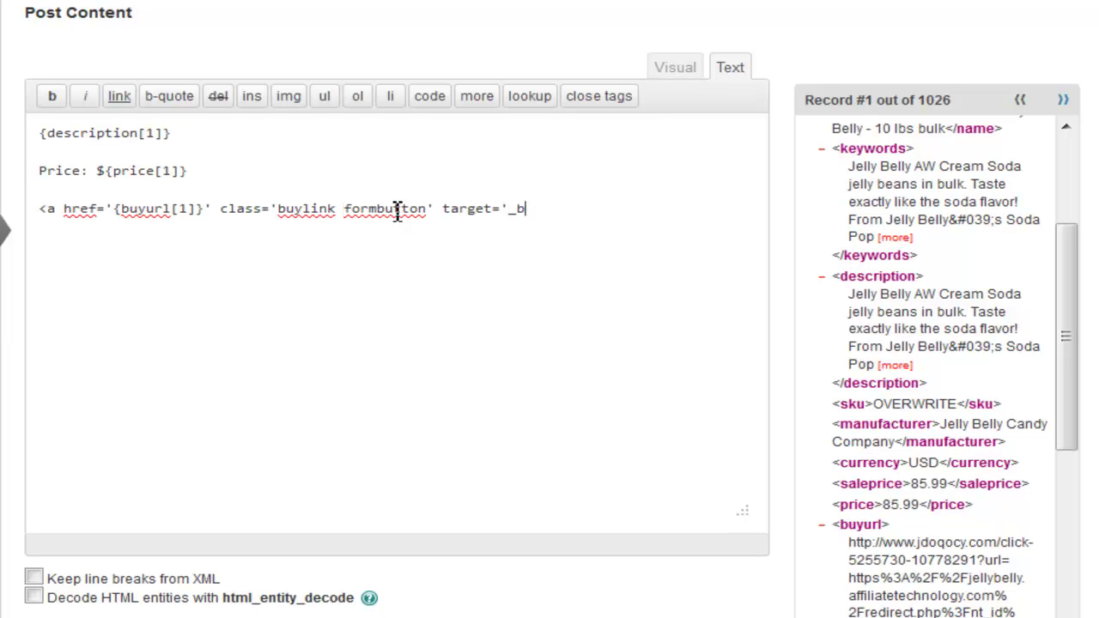
type("lank'>Buy Now</a>")
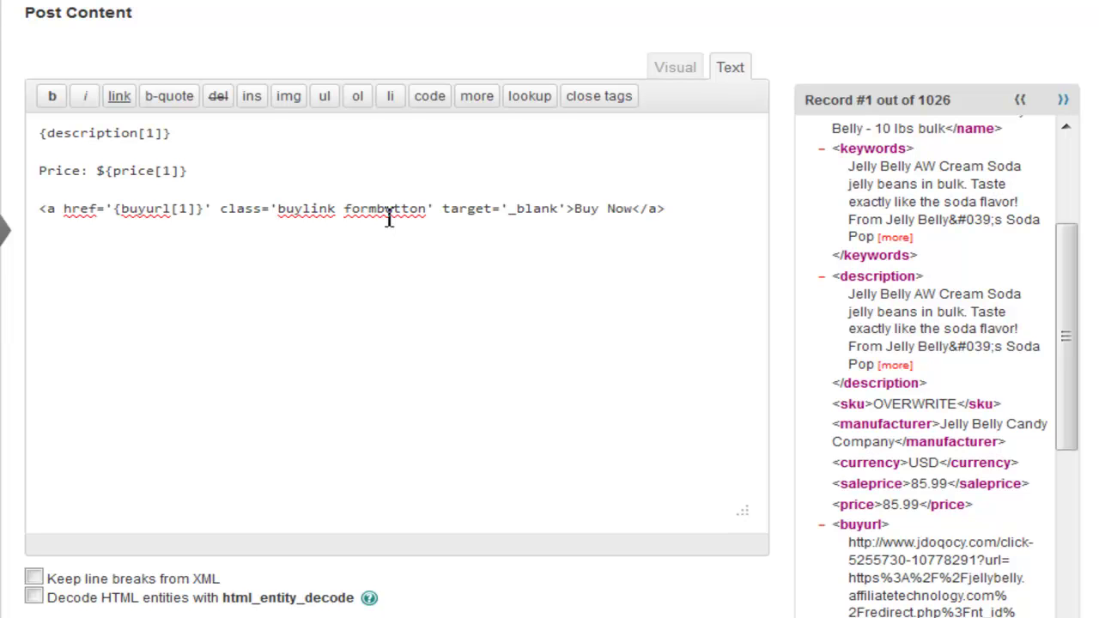
Save the template as "CJ import" and continue to the import options
scroll(368, 382, "down", 2)
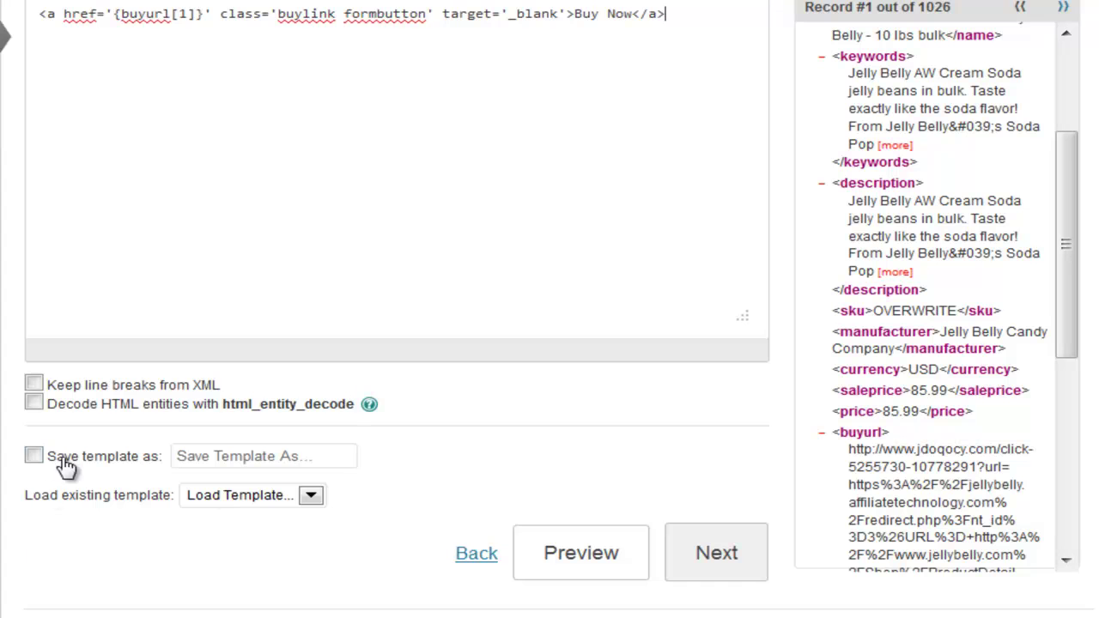
left_click(33, 457)
left_click(259, 459)
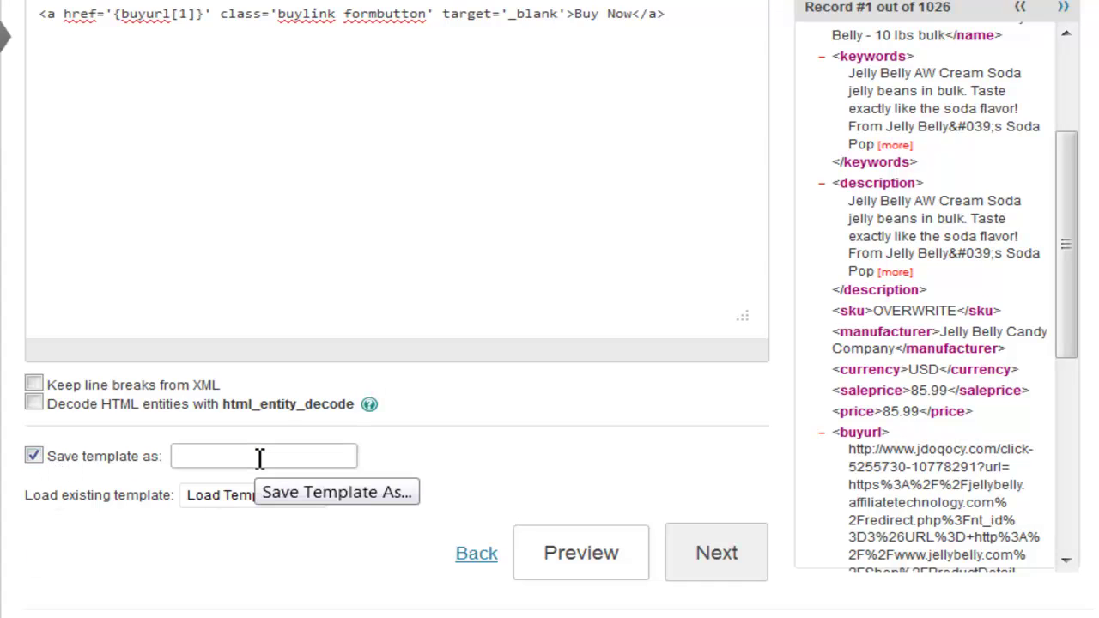
type("CJ import")
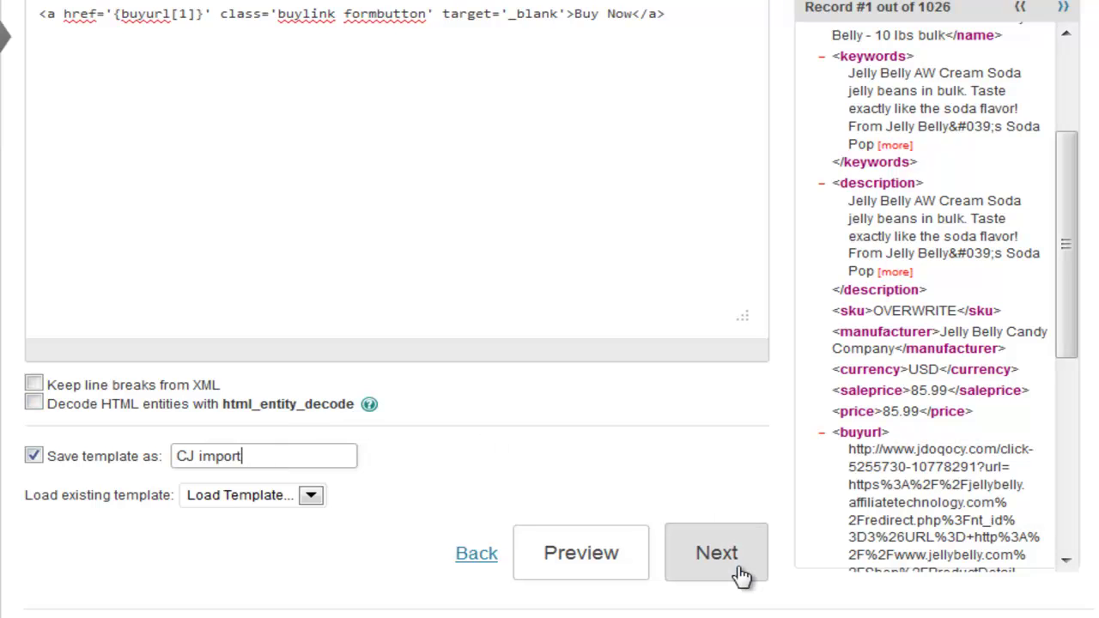
left_click(739, 573)
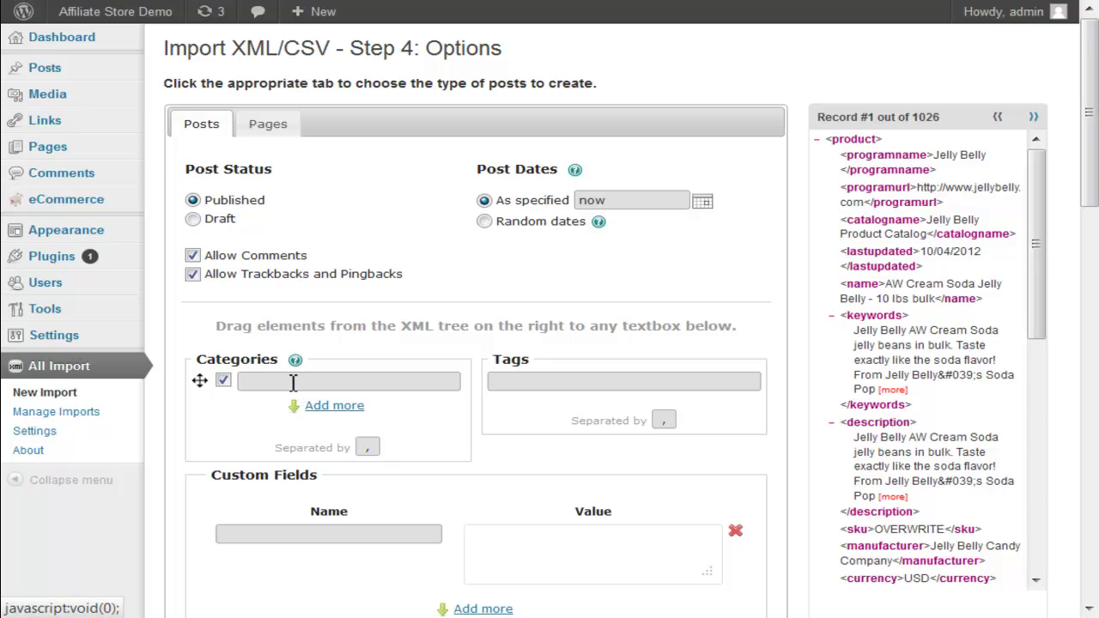
Set the post category to "Jelly Belly Products" and map the tags to the XML keywords element
left_click(293, 383)
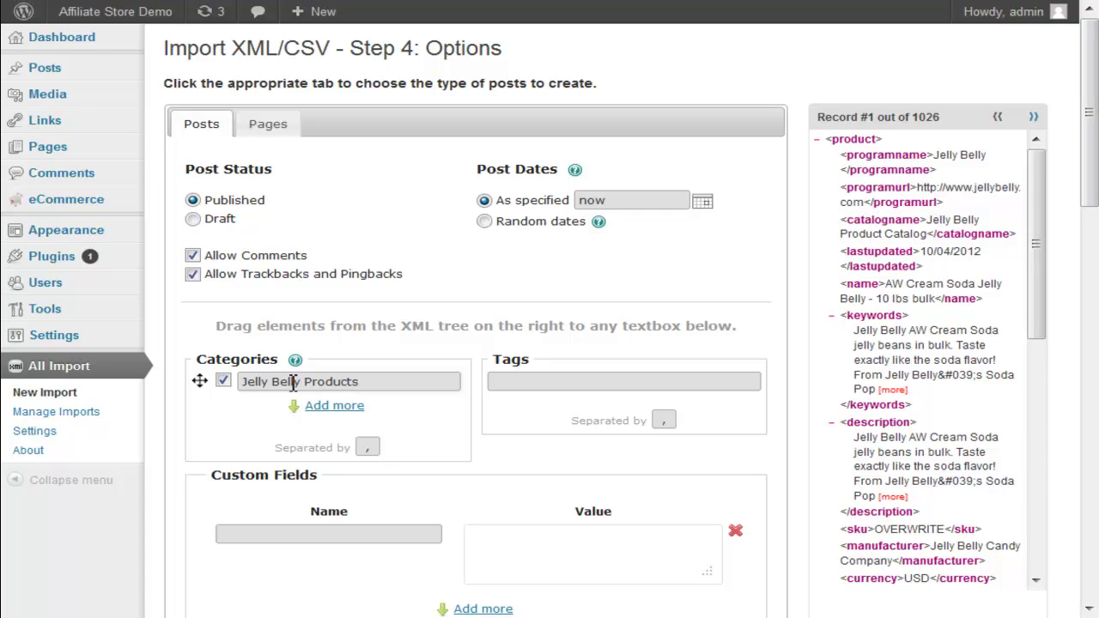
left_click(507, 381)
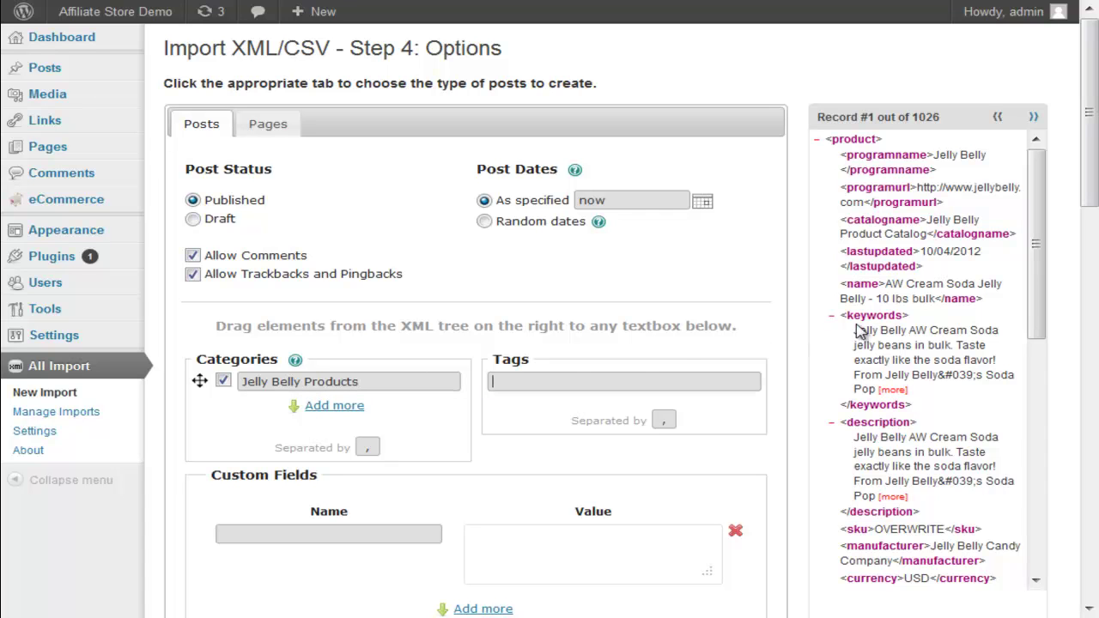
left_click_drag(894, 320, 651, 386)
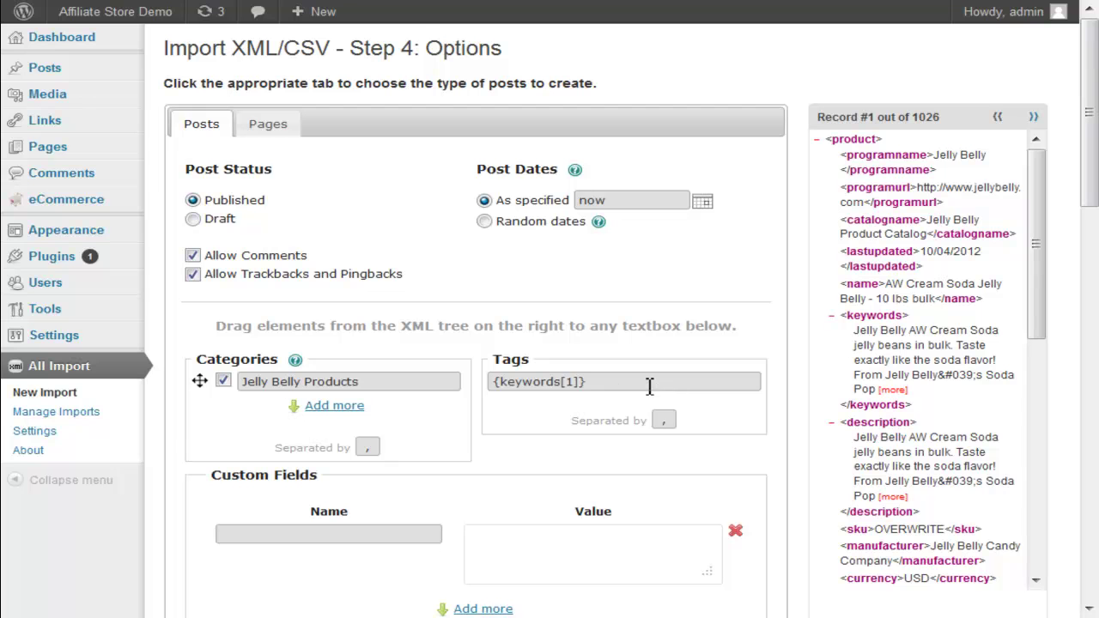
Add a custom field named "price" and map its value to the XML price element
scroll(599, 435, "down", 5)
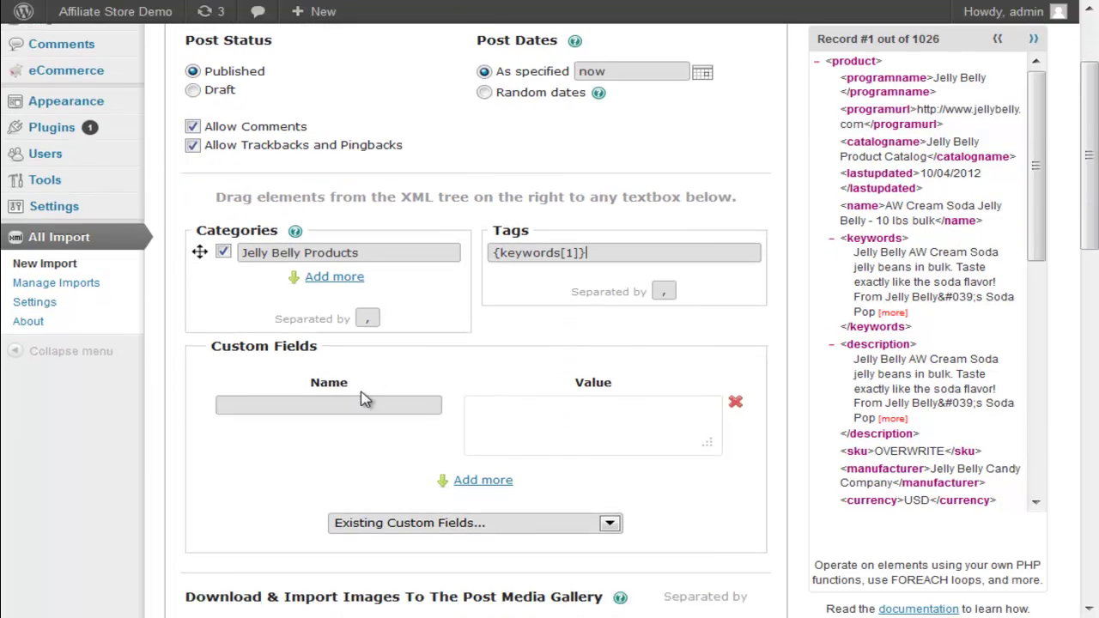
left_click(338, 334)
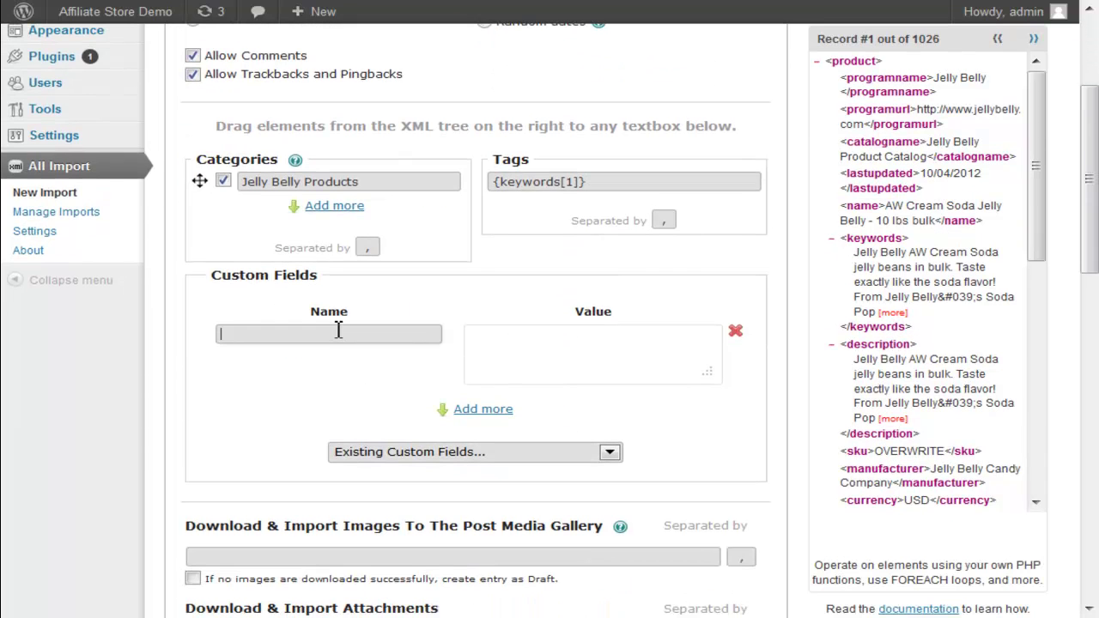
type("price")
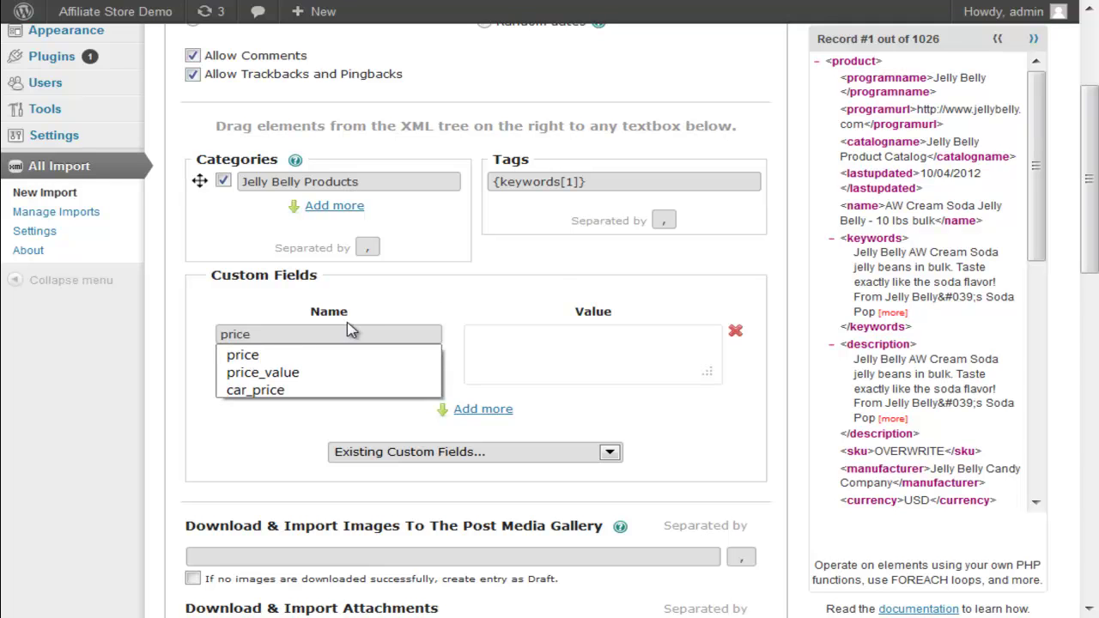
left_click(561, 336)
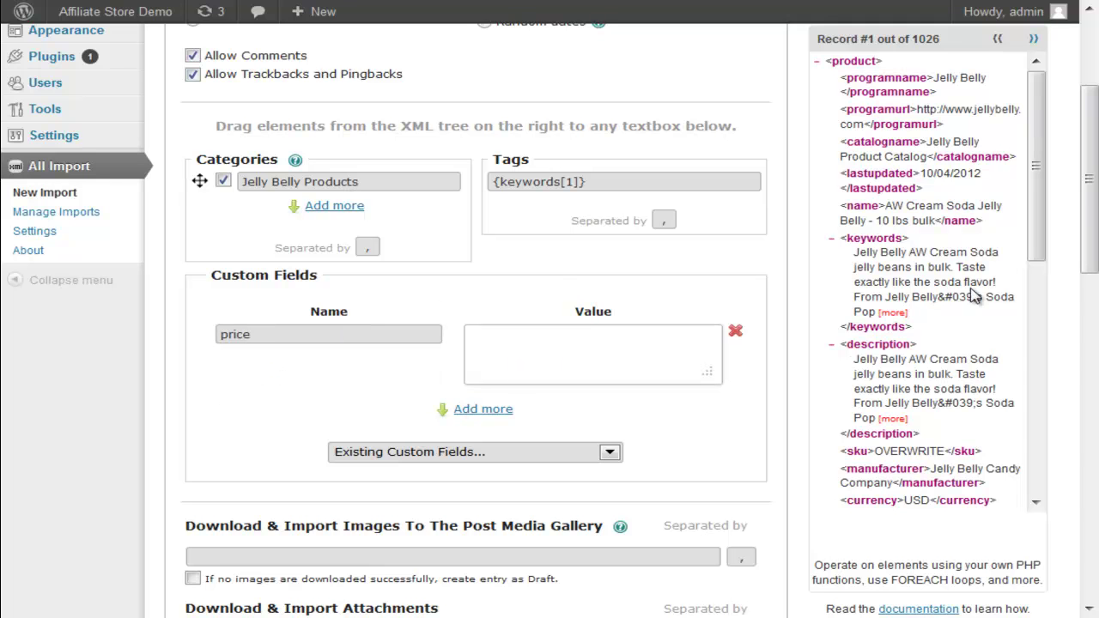
left_click_drag(1036, 238, 1030, 389)
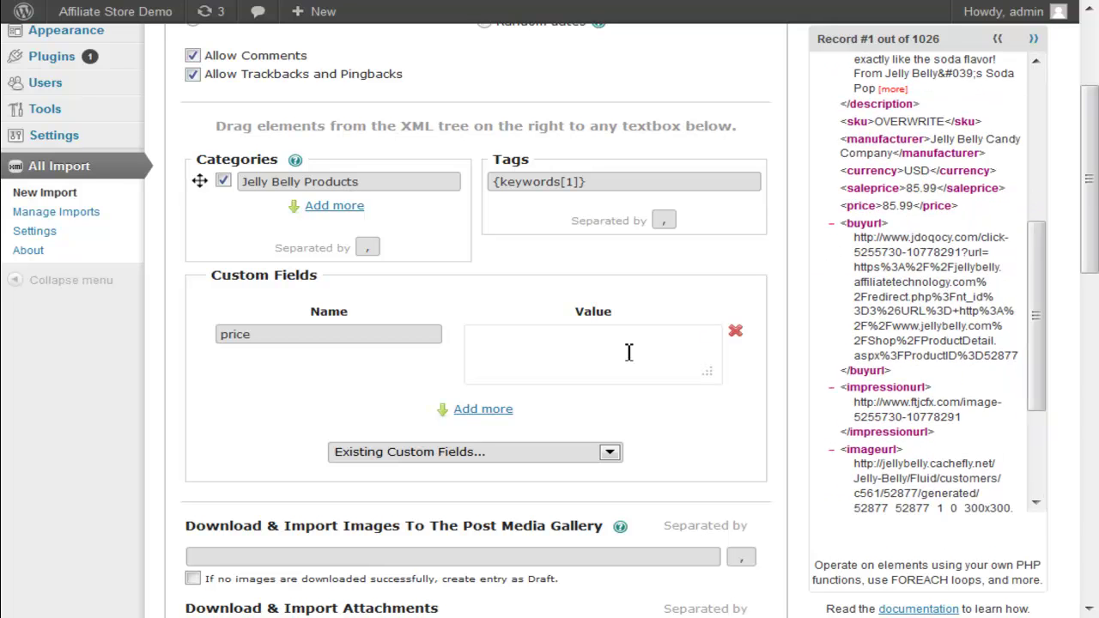
left_click_drag(859, 207, 574, 355)
Map the post gallery images to the XML imageurl element and create entries as drafts when no images are downloaded
scroll(98, 441, "down", 2)
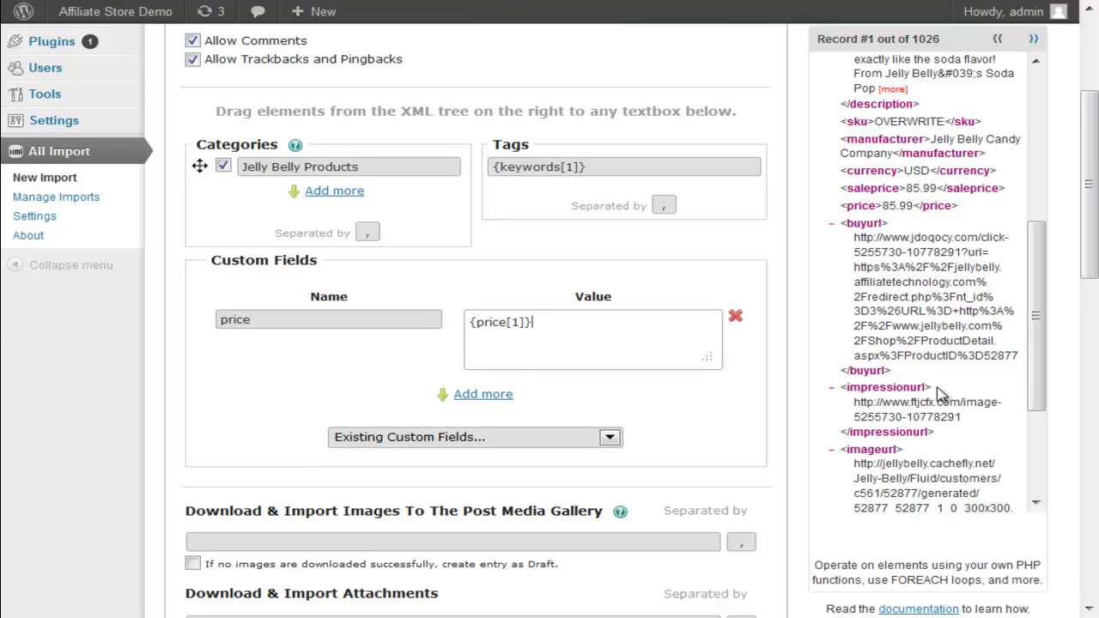
scroll(968, 389, "down", 3)
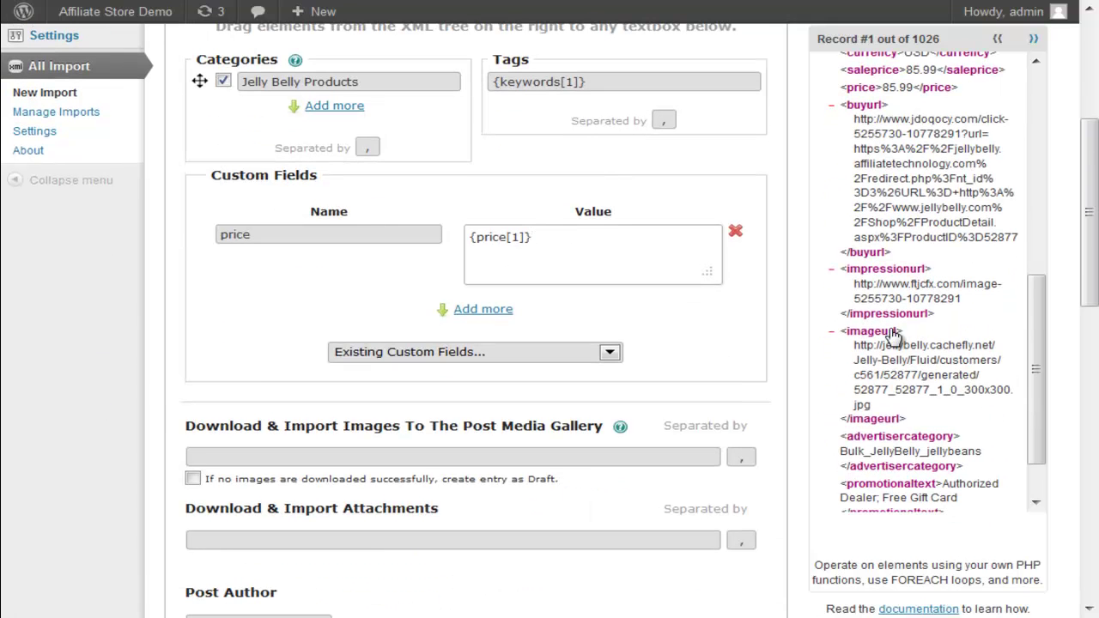
left_click_drag(870, 332, 622, 457)
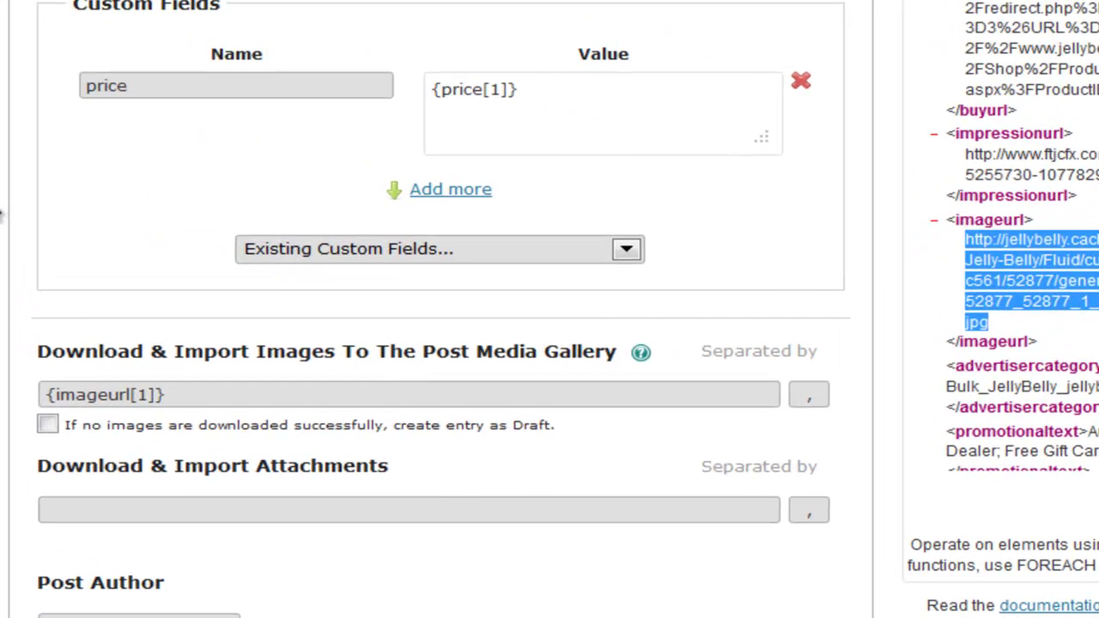
left_click(48, 425)
left_click(939, 263)
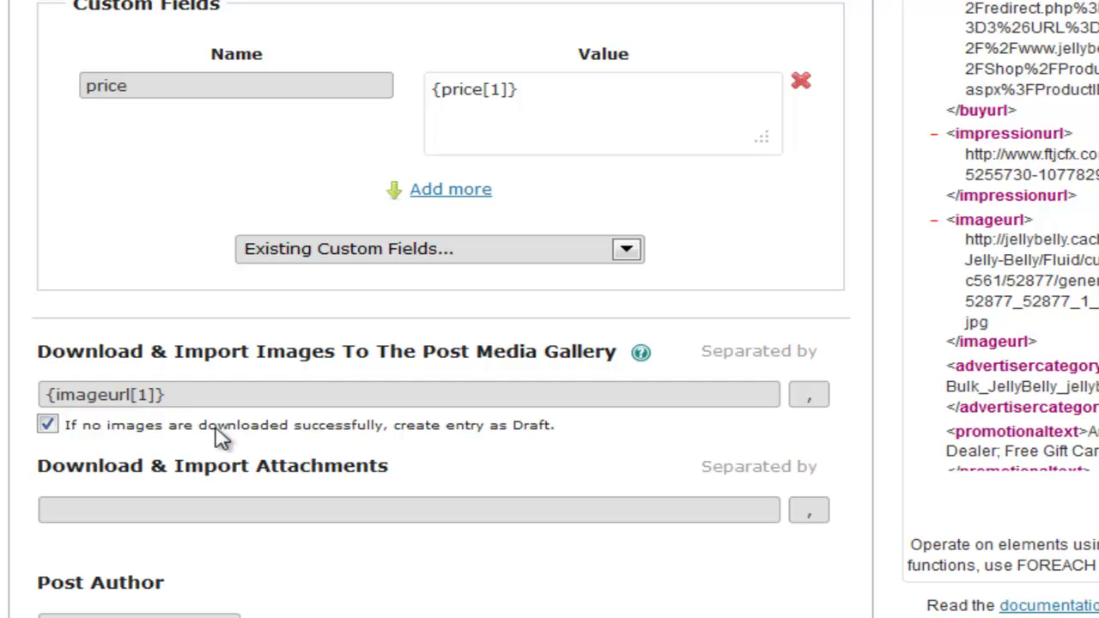
Finish the import options and run the import of the Jelly Belly catalog
scroll(288, 378, "down", 4)
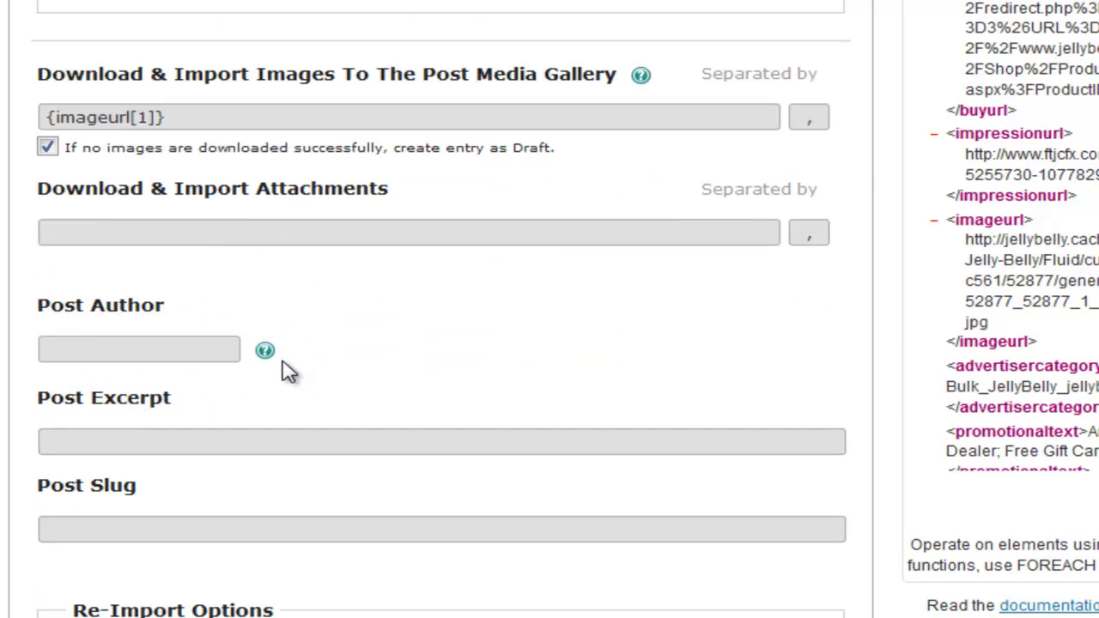
scroll(288, 371, "down", 5)
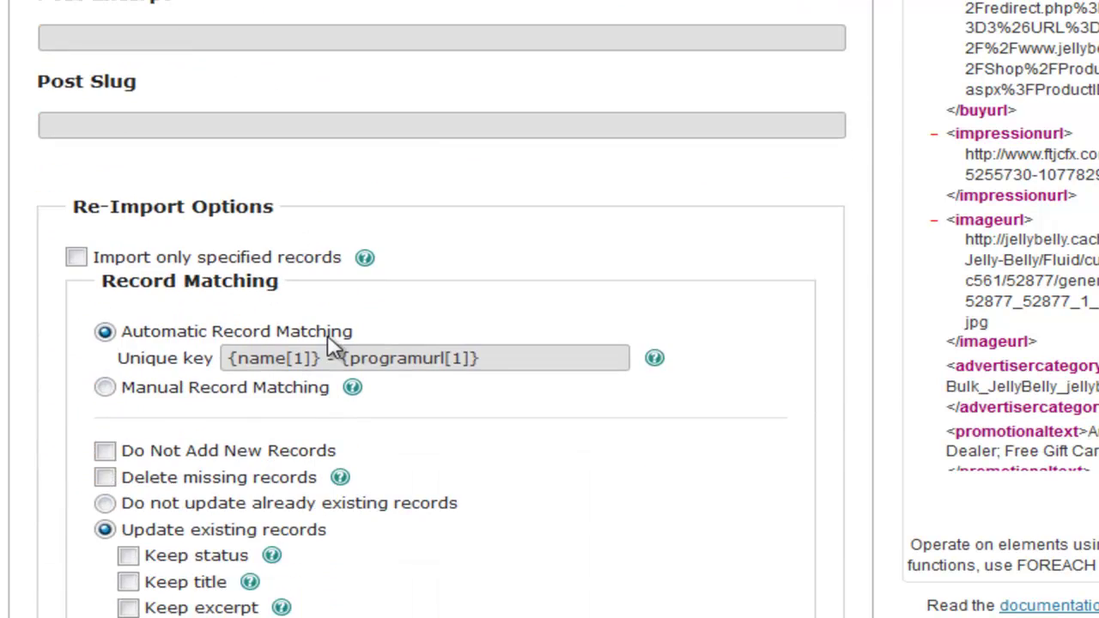
scroll(711, 301, "down", 2)
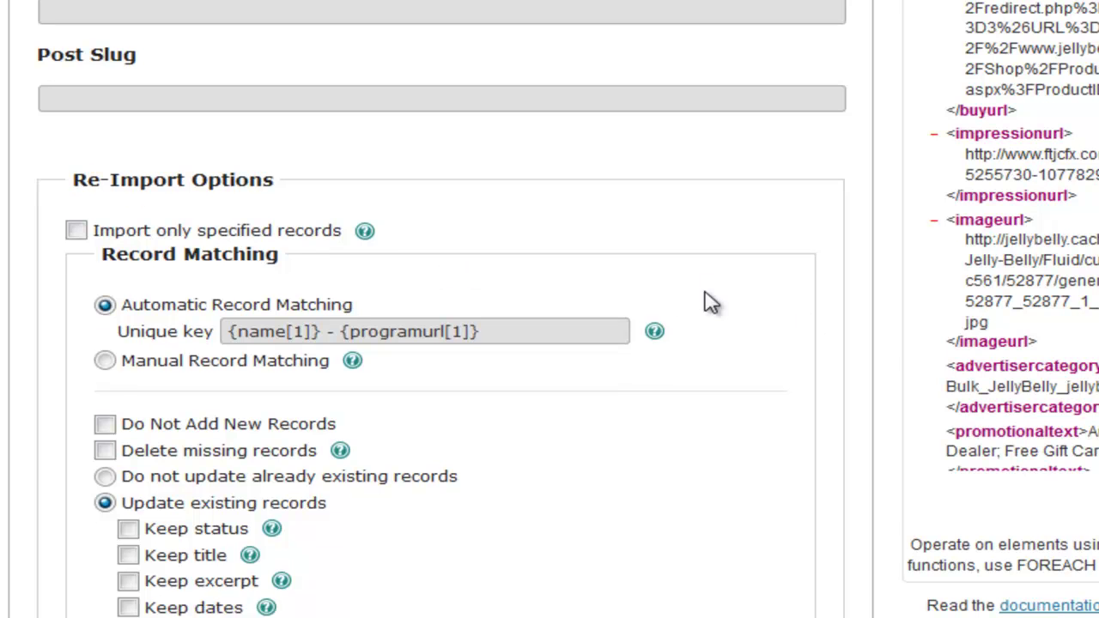
scroll(711, 301, "down", 5)
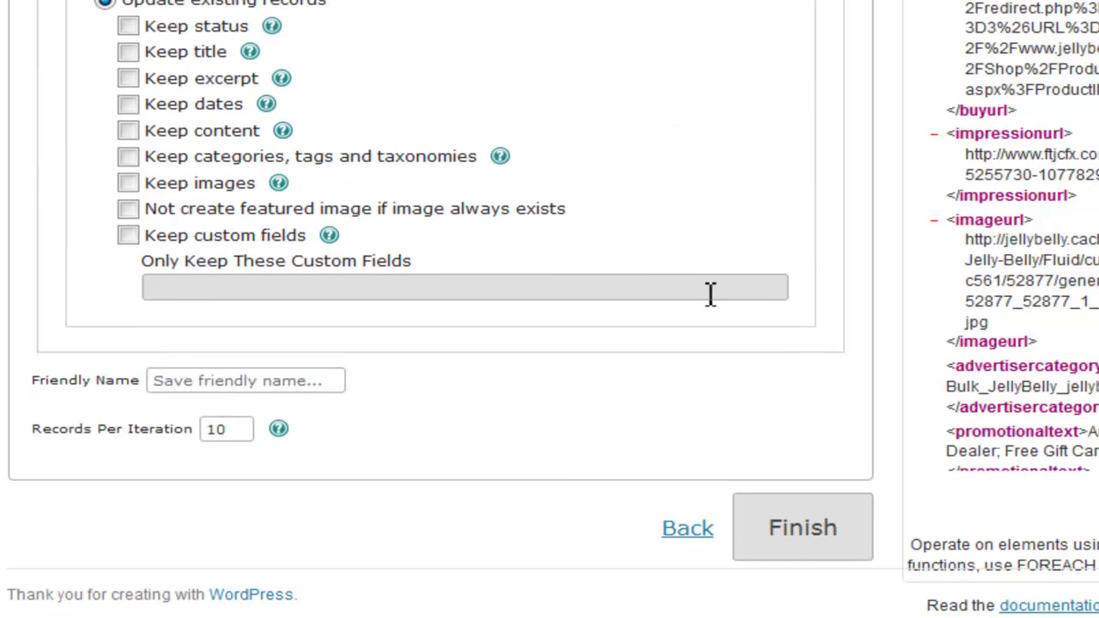
left_click(780, 540)
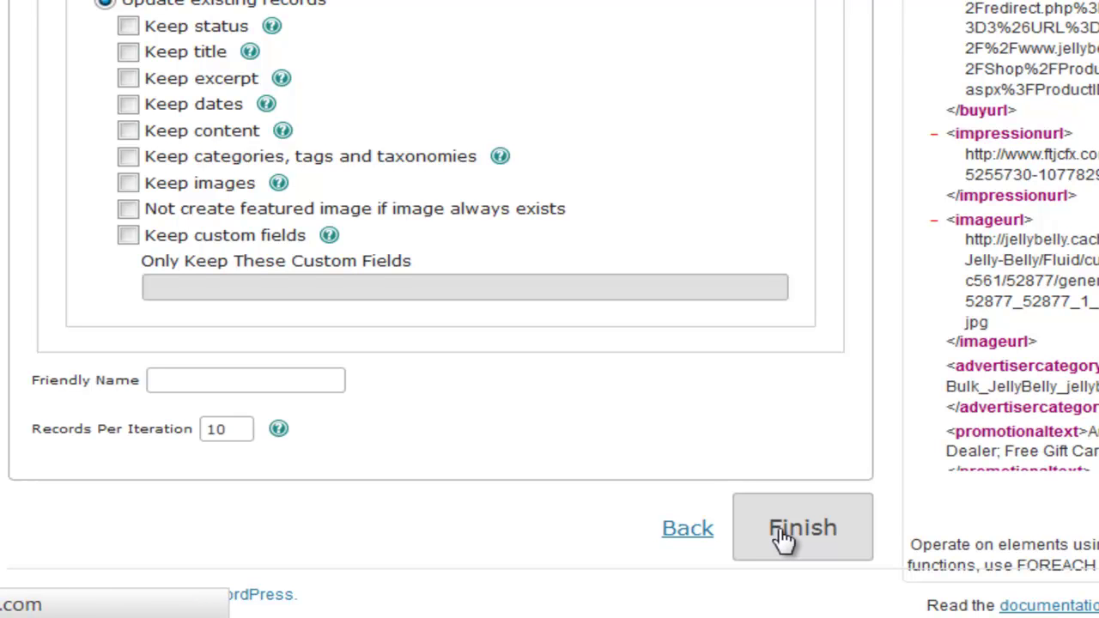
left_click(784, 539)
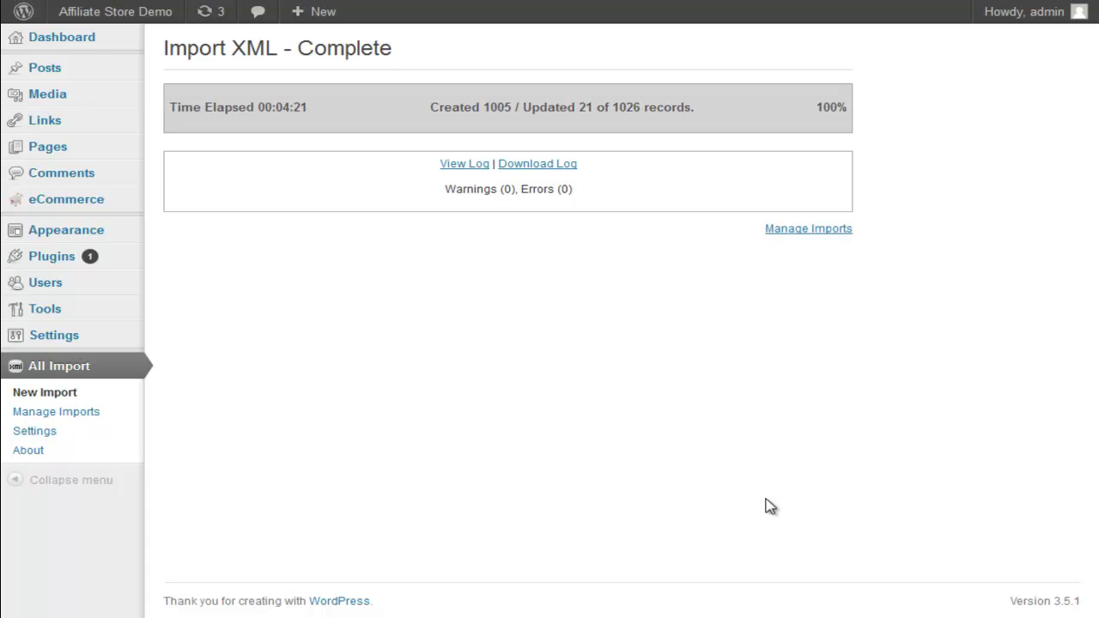
Visit the storefront and examine the imported product pages, including Sunkist Orange Slices, Very Cherry Jelly Belly and Sunkist Fruit Gems
left_click(112, 12)
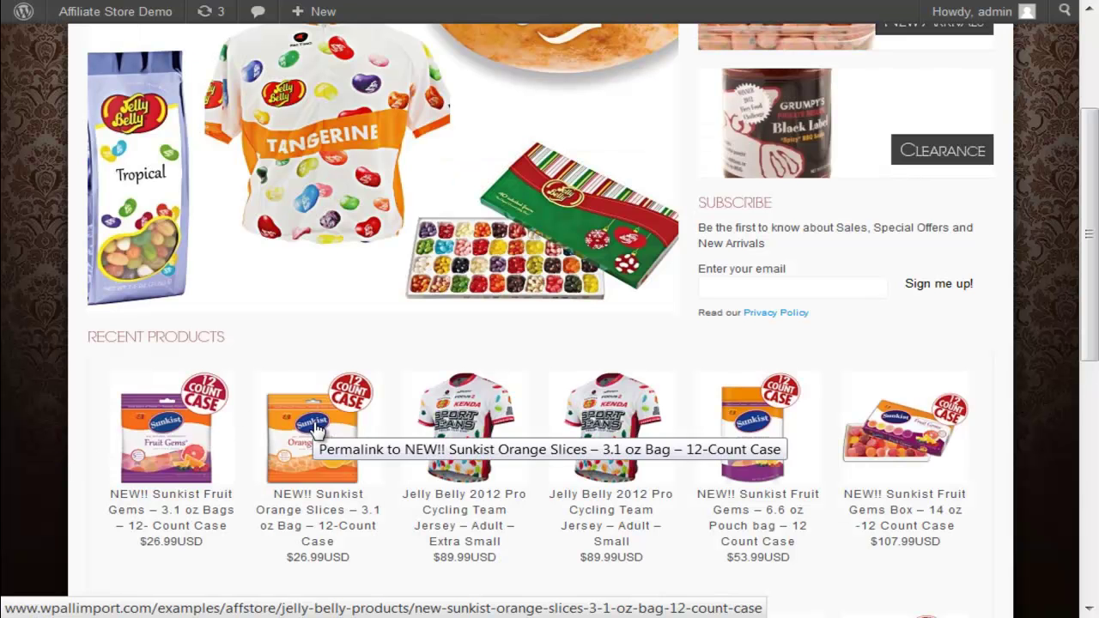
left_click(332, 474)
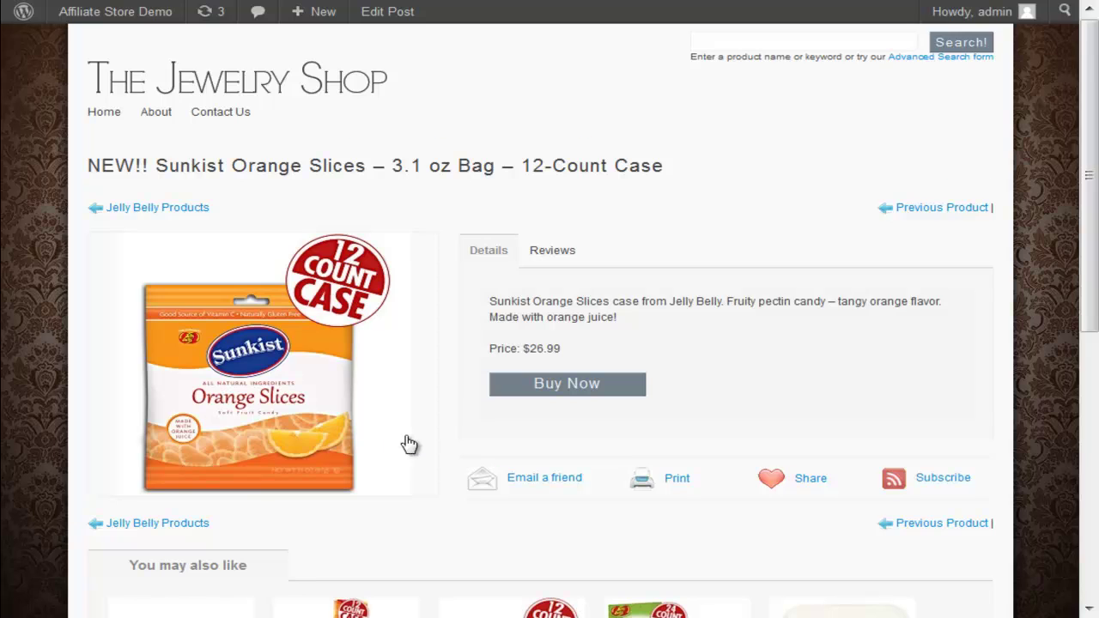
scroll(408, 444, "down", 3)
scroll(463, 447, "up", 1)
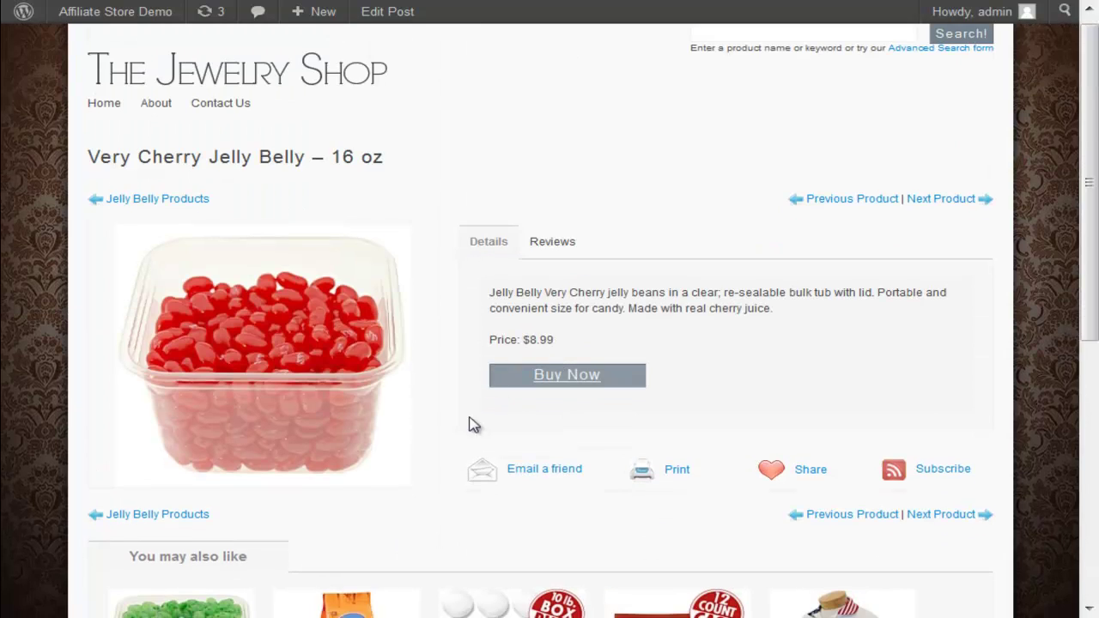
scroll(455, 438, "down", 1)
scroll(446, 443, "down", 3)
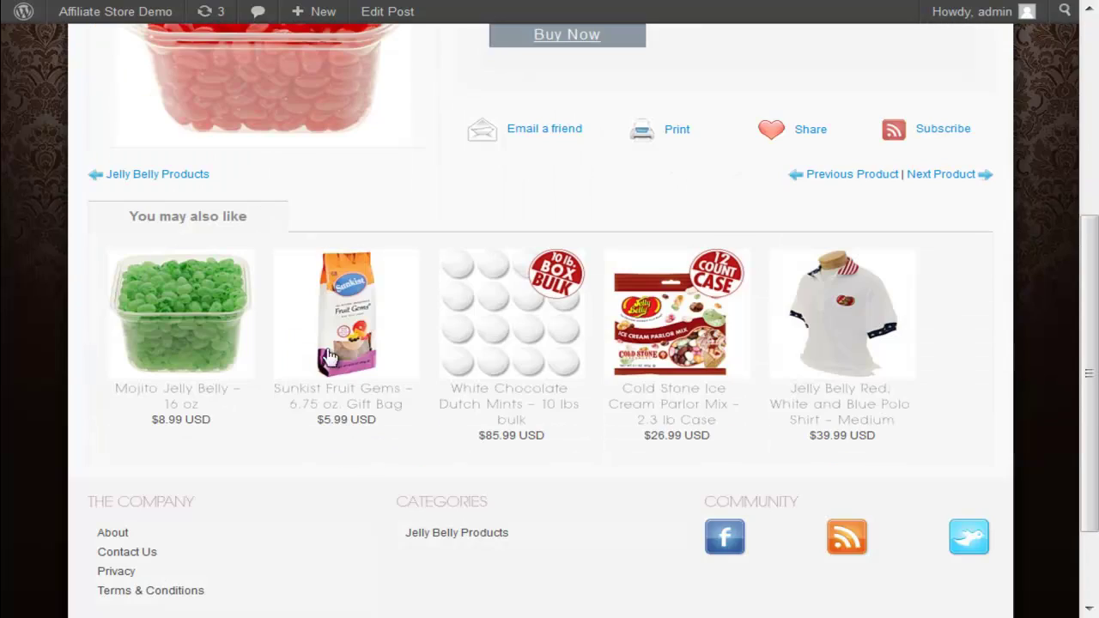
left_click(330, 343)
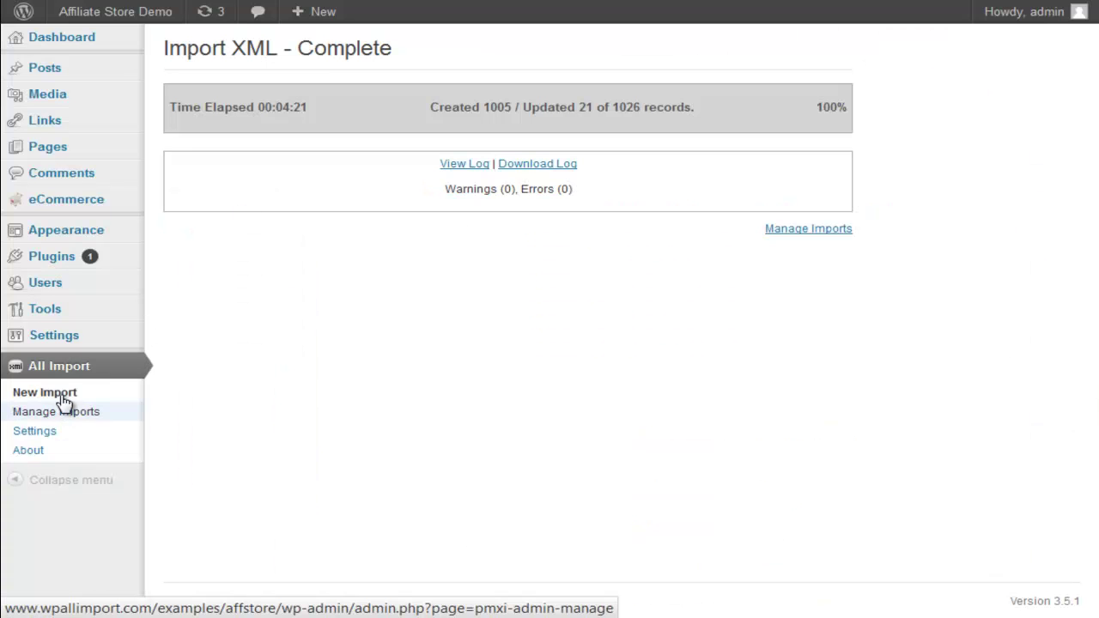
Start a new import with the file "Sephra_Chocolate_Fountains_and_Fondue-Sephra_com_Product_Catalog.xml.gz" uploaded from the computer and continue to the template builder
left_click(64, 402)
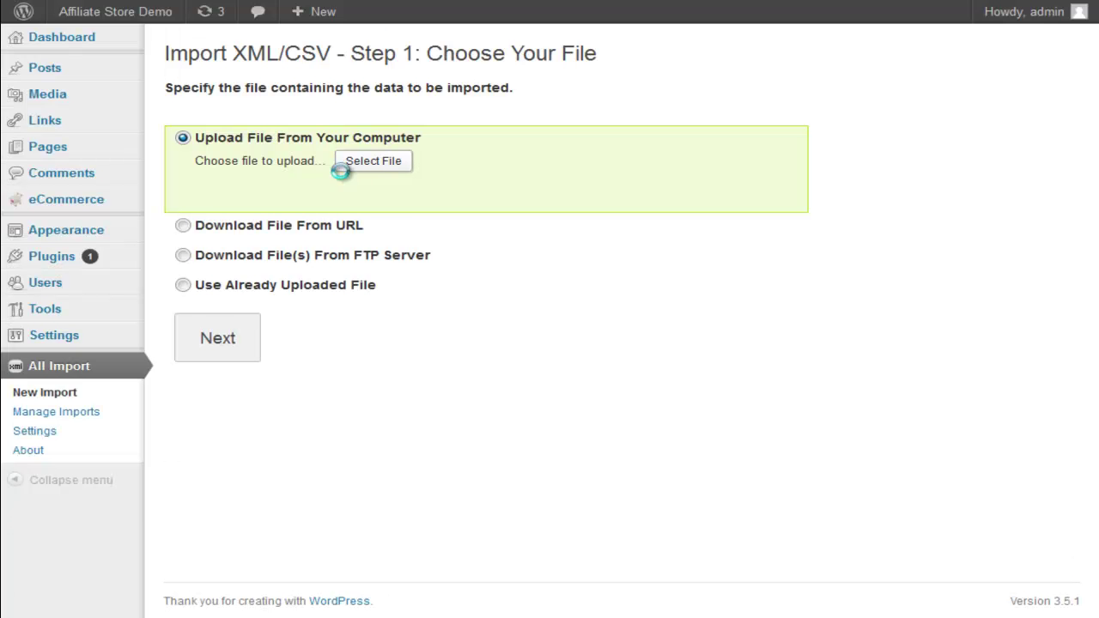
left_click(350, 169)
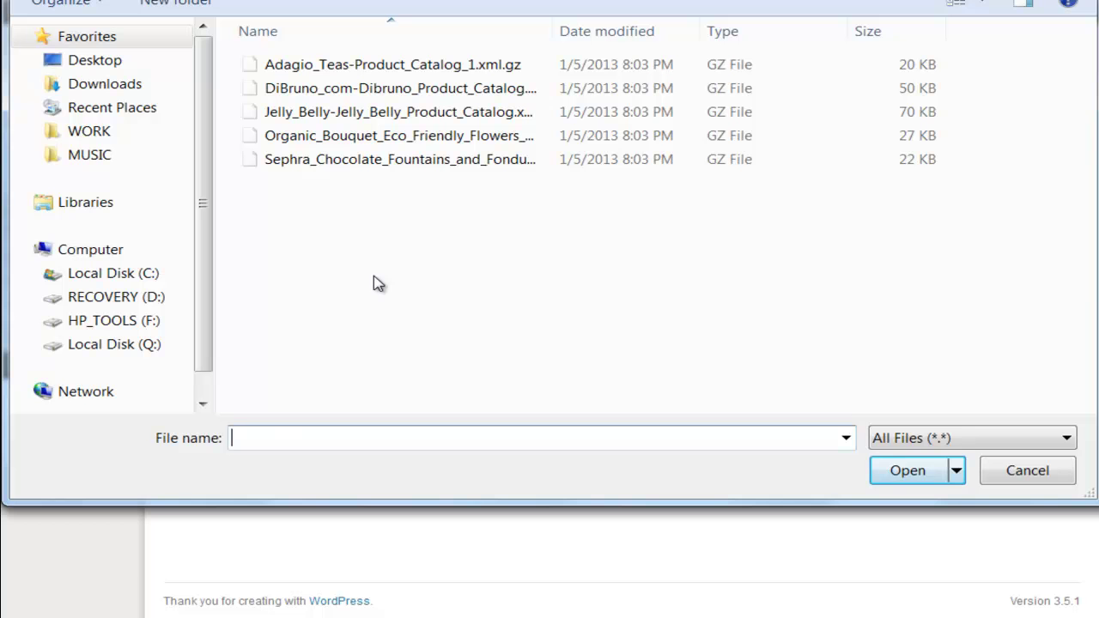
double_click(414, 162)
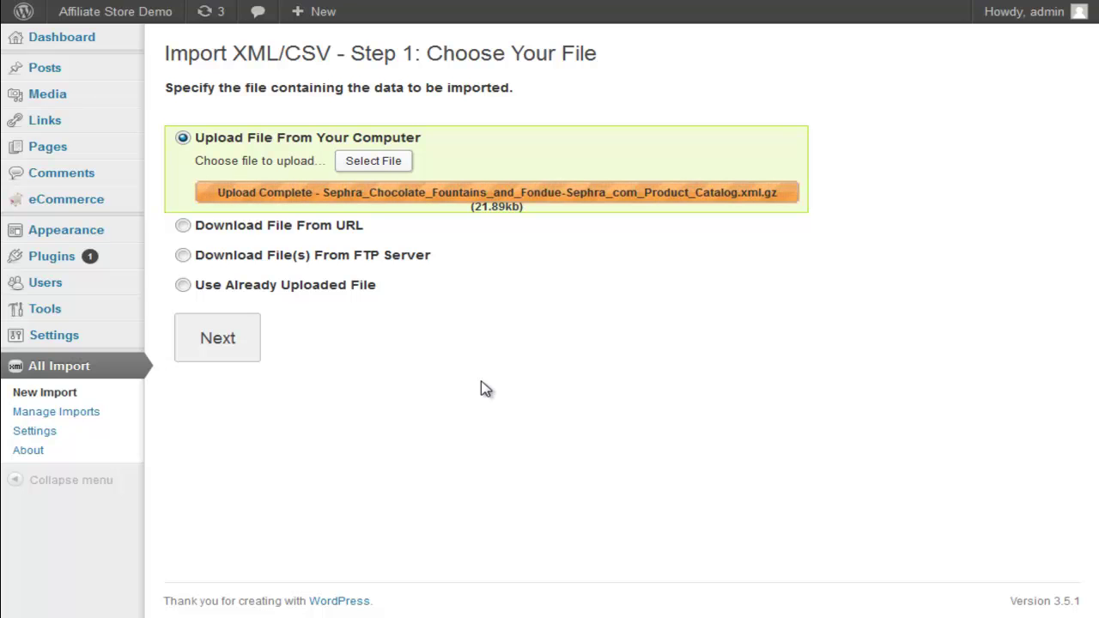
left_click(237, 354)
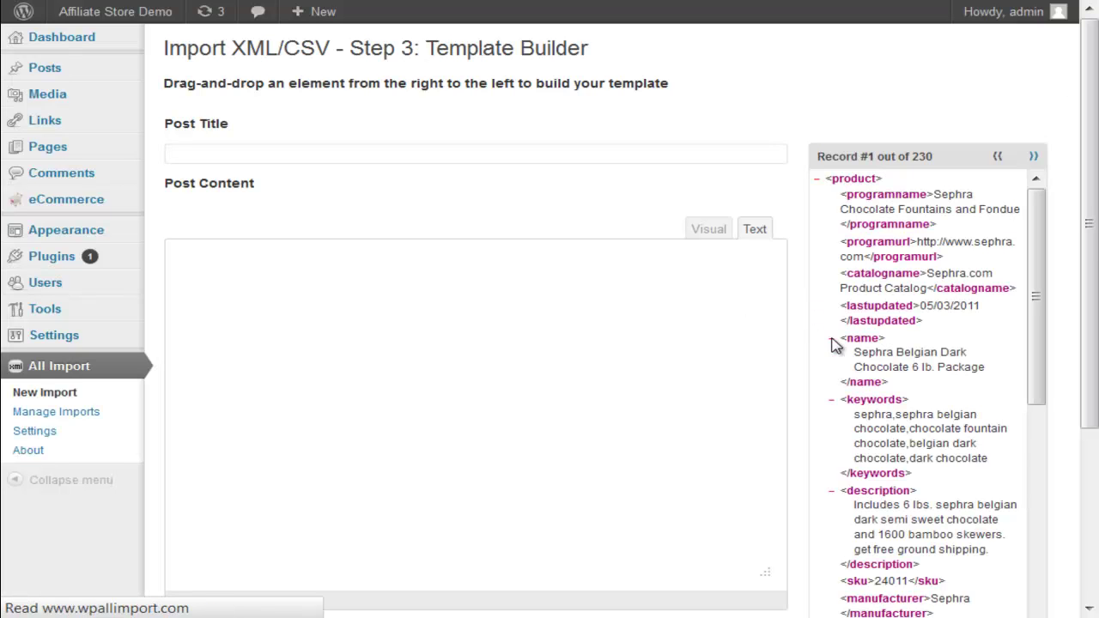
Load the existing "CJ import" template for the Sephra catalog and continue to the import options
left_click_drag(1089, 293, 1048, 410)
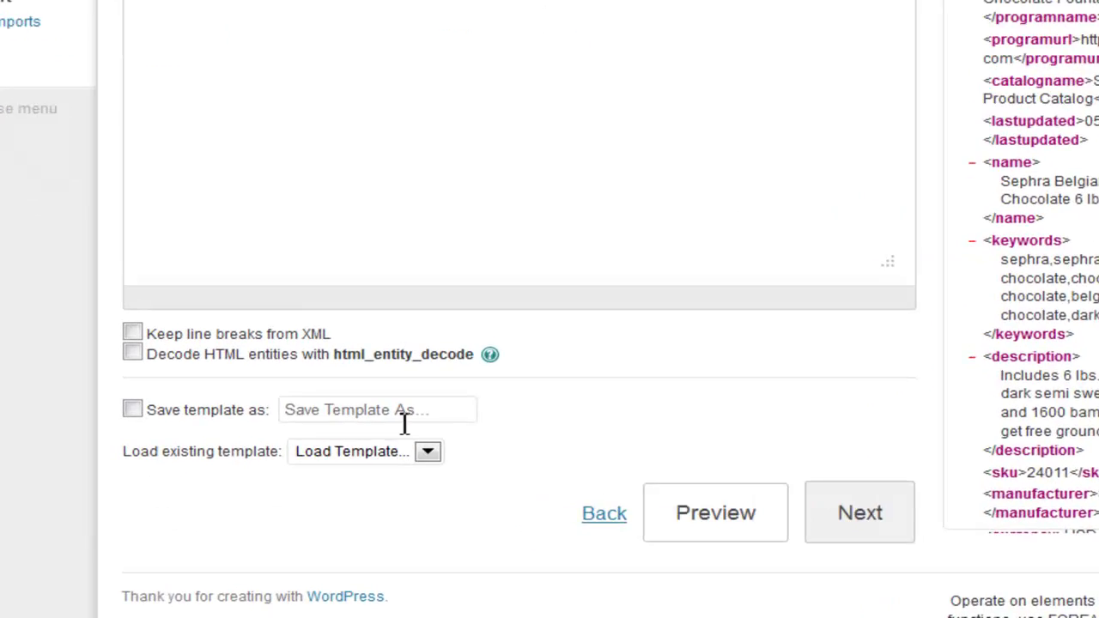
left_click(361, 431)
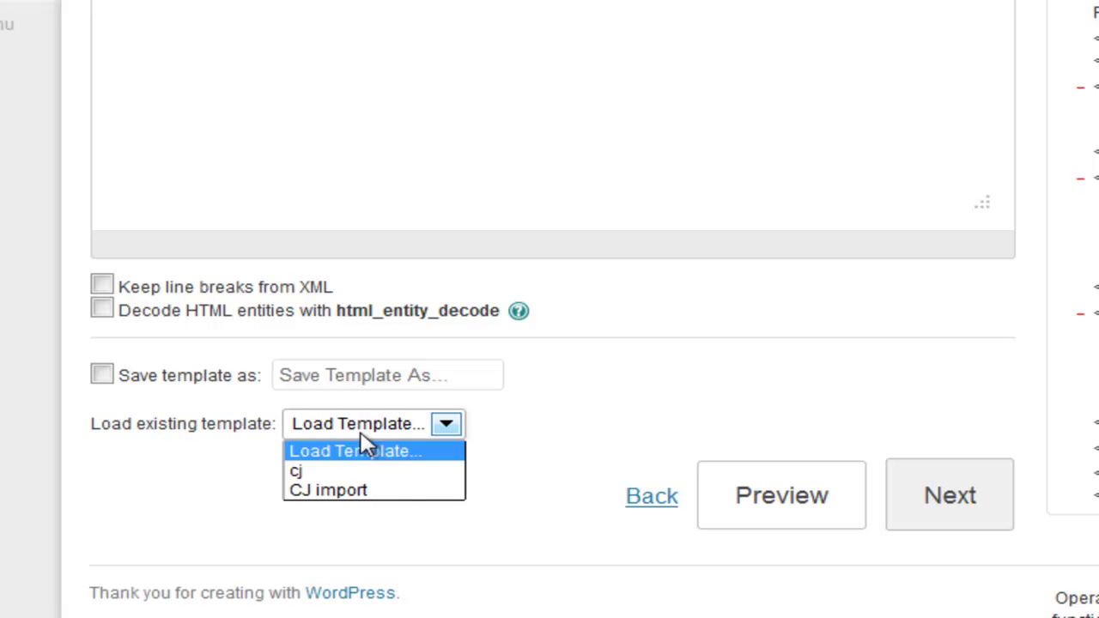
left_click(403, 491)
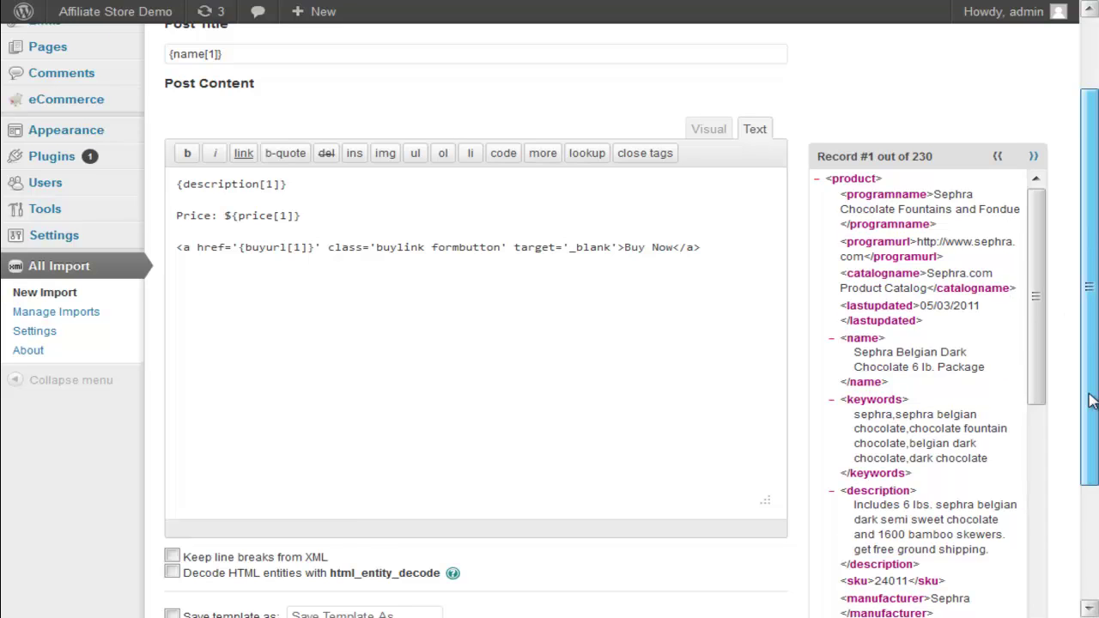
left_click_drag(1088, 402, 1092, 513)
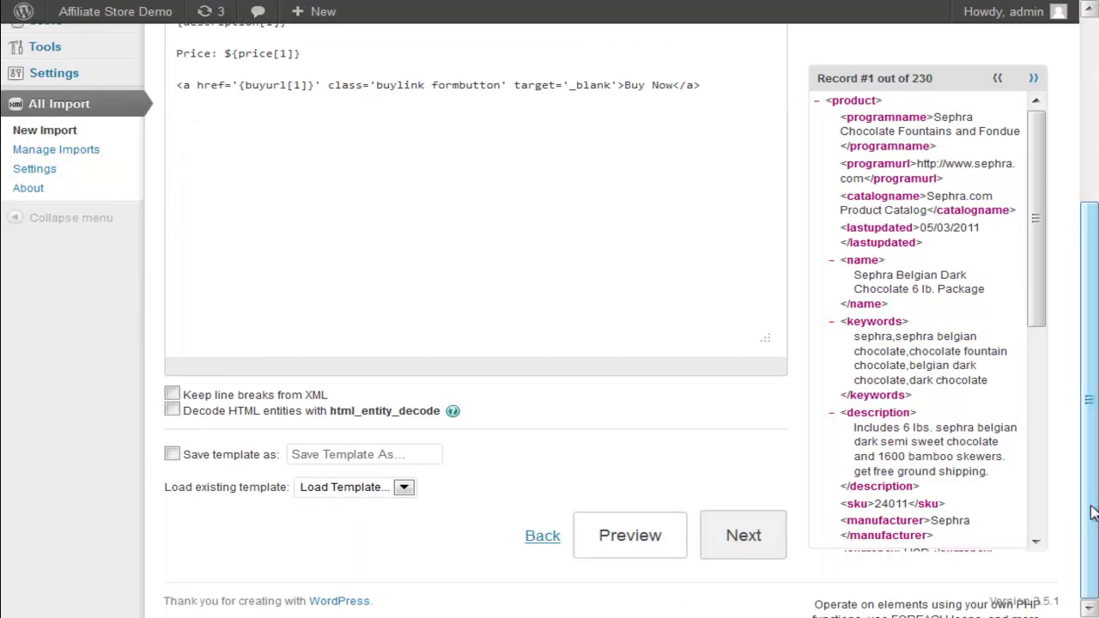
left_click(737, 537)
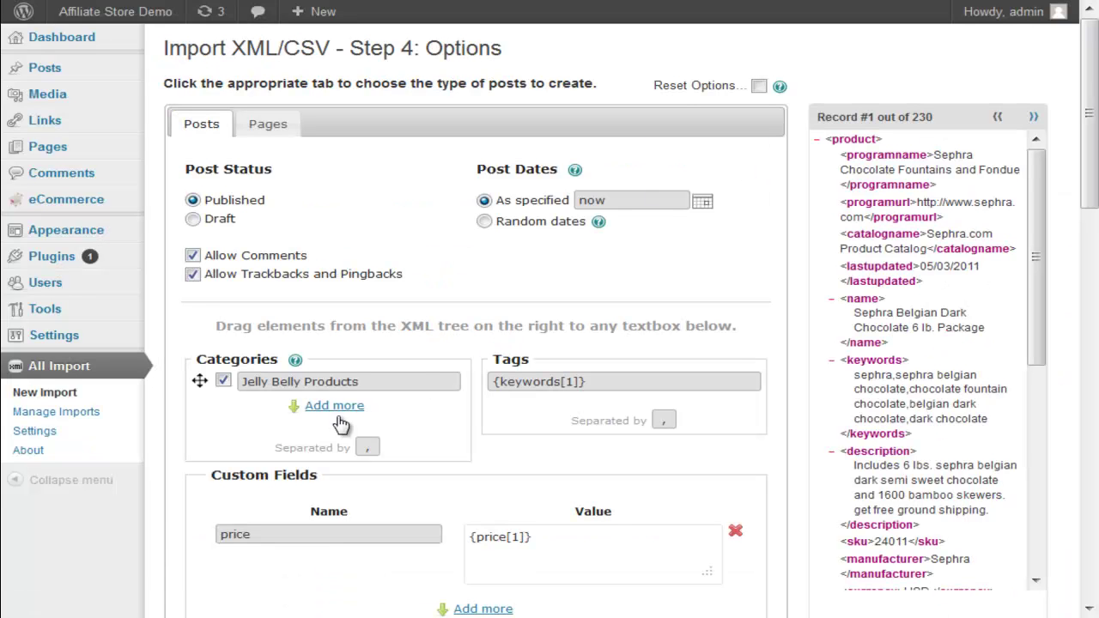
Change the post category to "Sephra Products"
left_click_drag(299, 382, 214, 375)
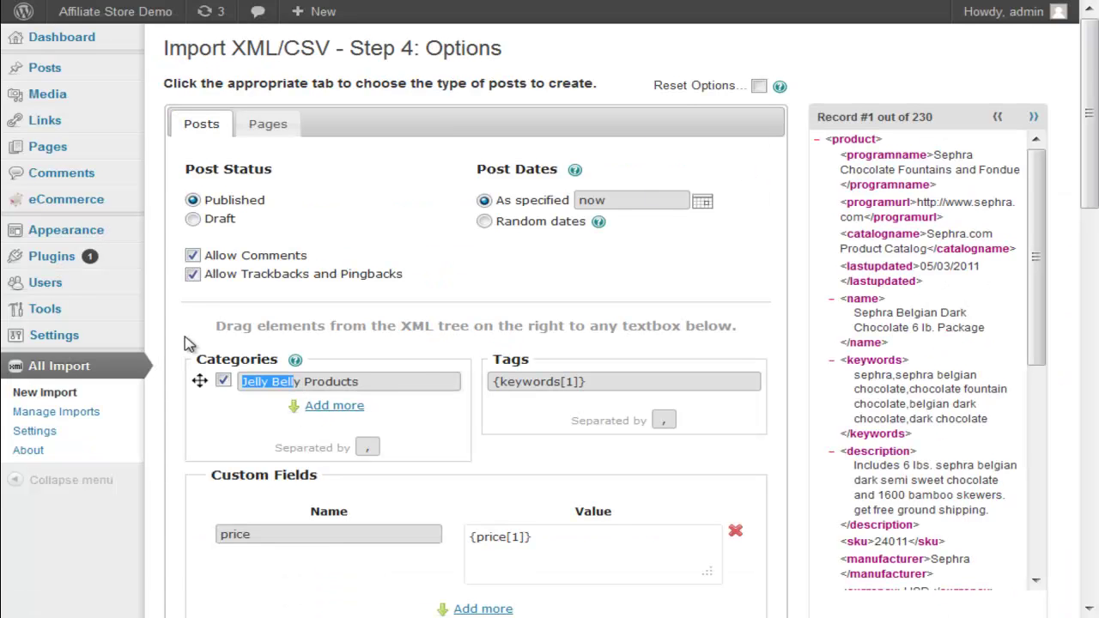
key("BackSpace")
key("Delete")
key("Delete")
type("Se")
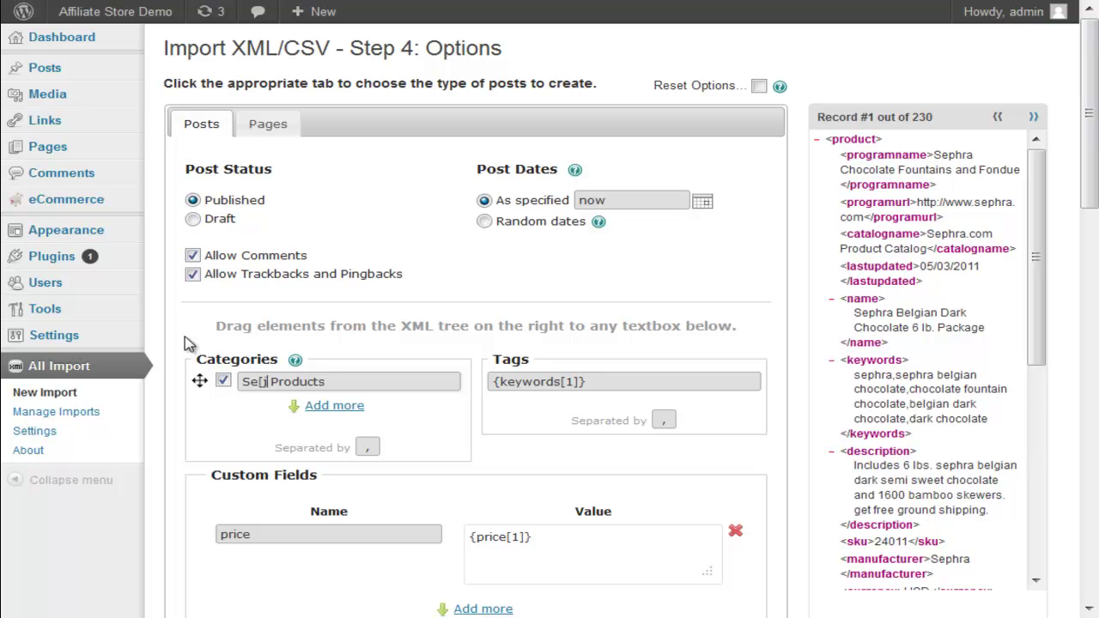
type("phra")
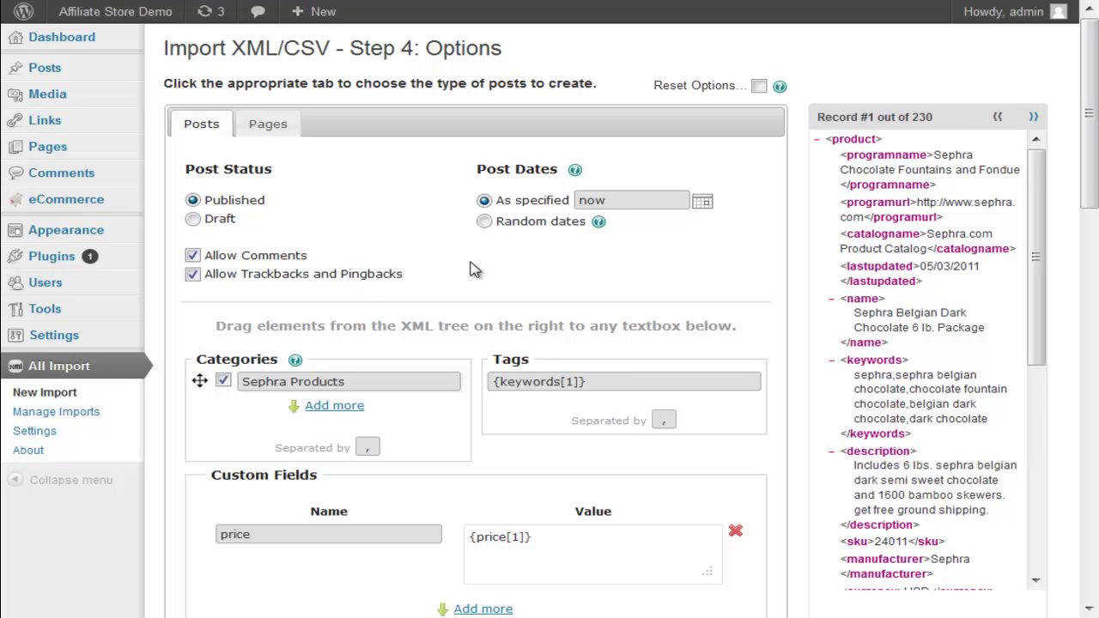
Run the Sephra catalog import and open the Sephra Products category in the store
left_click_drag(1092, 210, 957, 614)
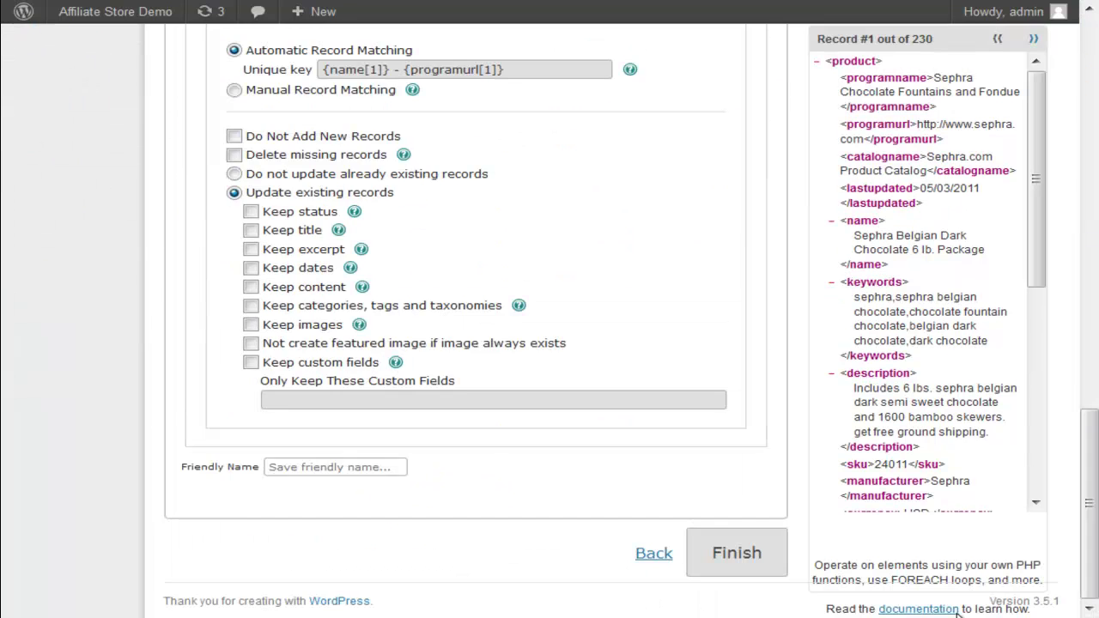
left_click(724, 557)
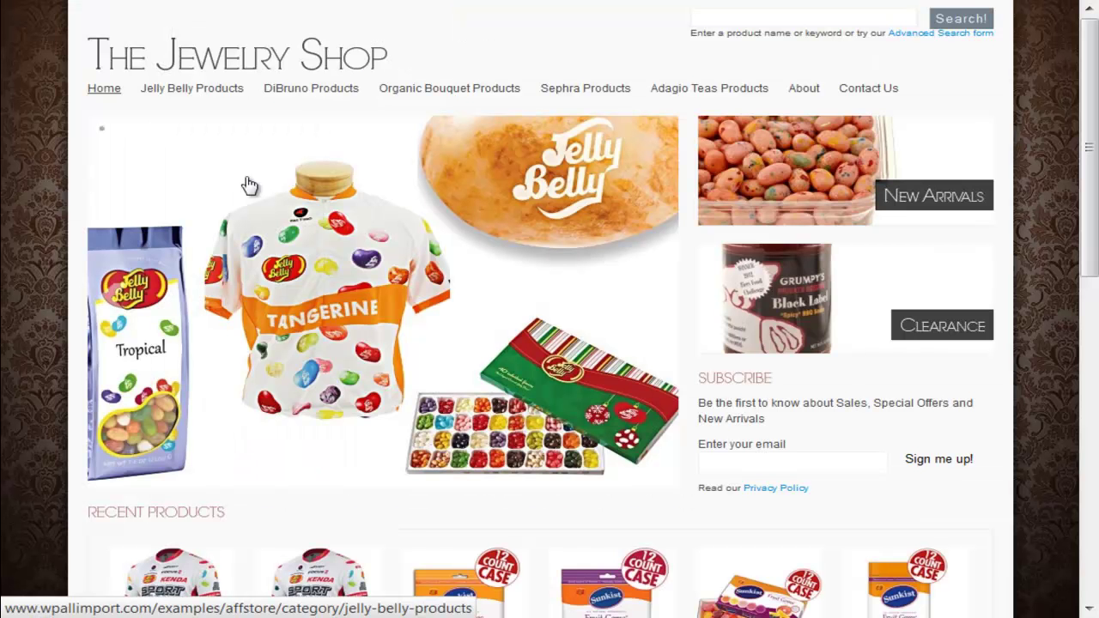
left_click(579, 89)
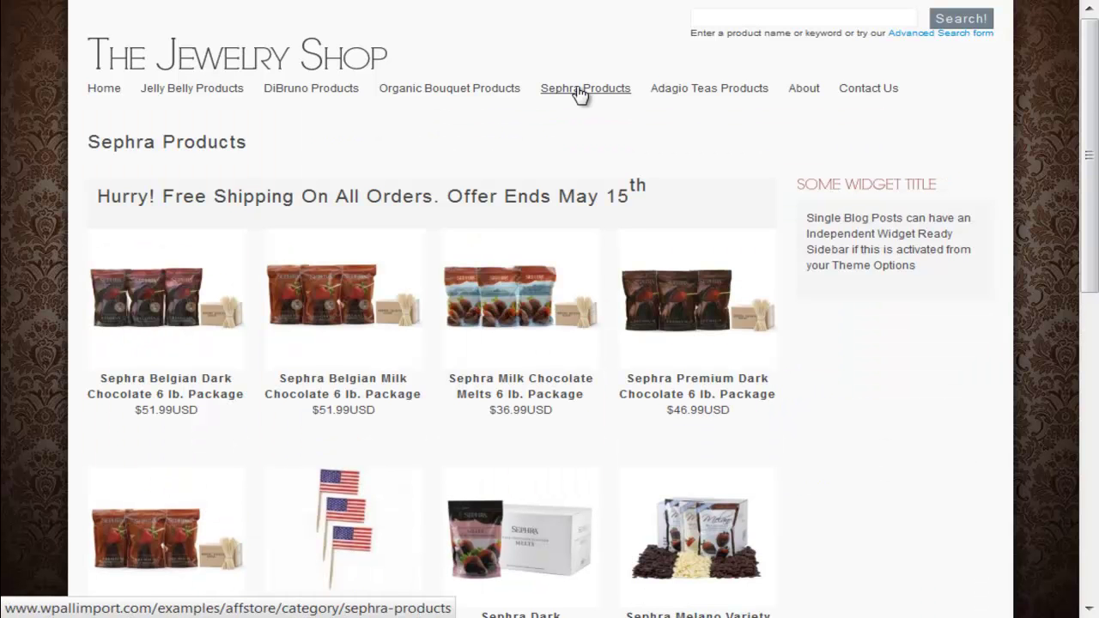
Browse the Organic Bouquet and DiBruno product categories and examine the Dalmatia Orange Fig Spread product page, including its related products
left_click(502, 92)
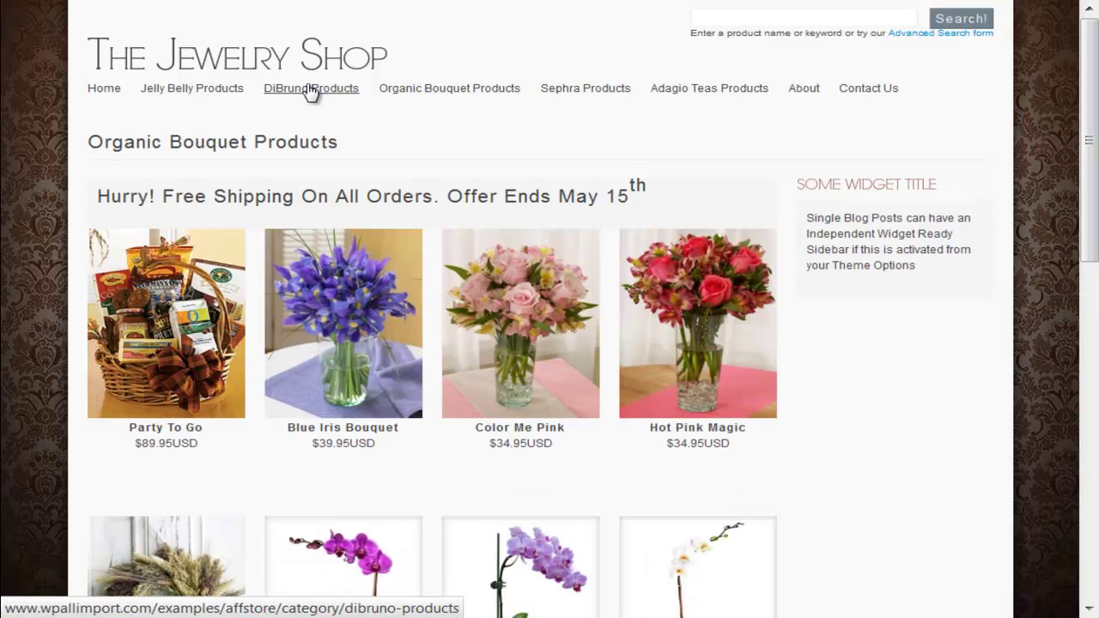
left_click(311, 92)
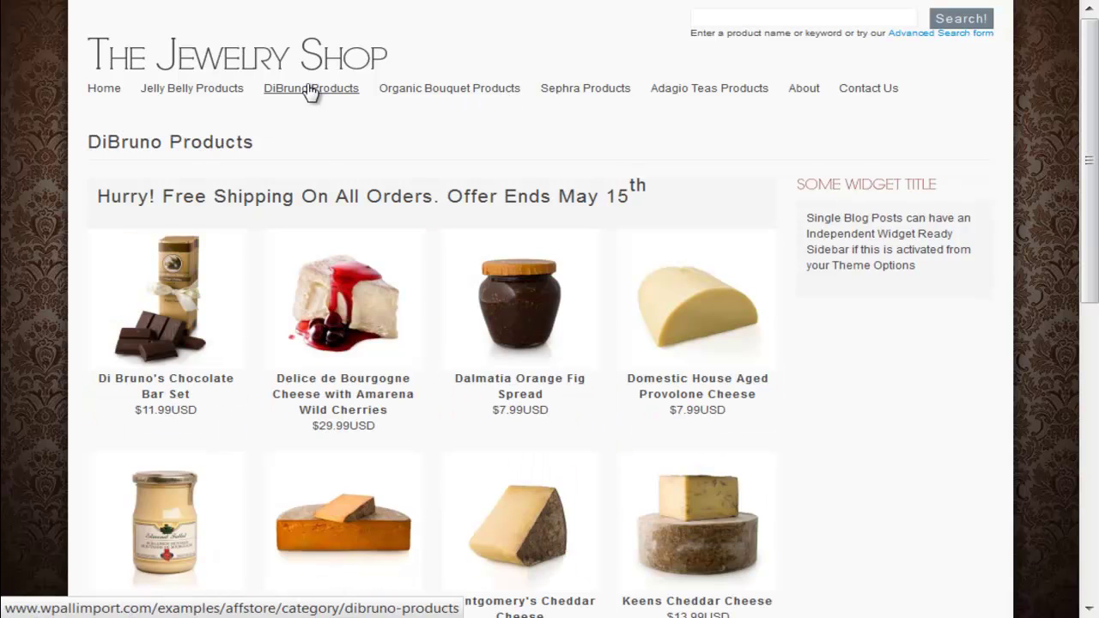
left_click(498, 322)
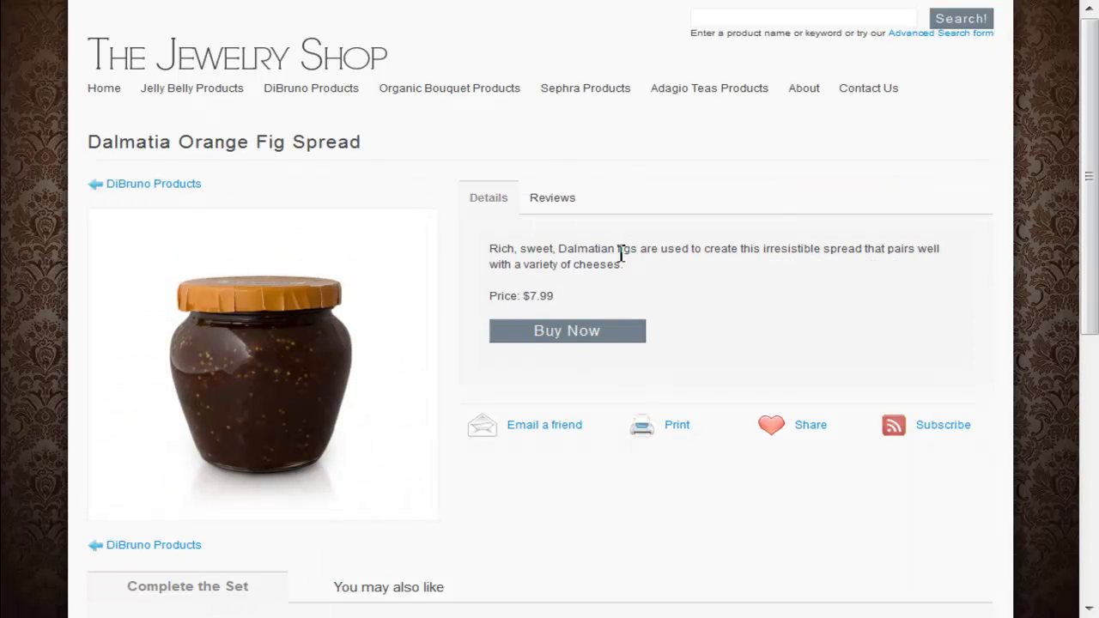
scroll(704, 269, "down", 5)
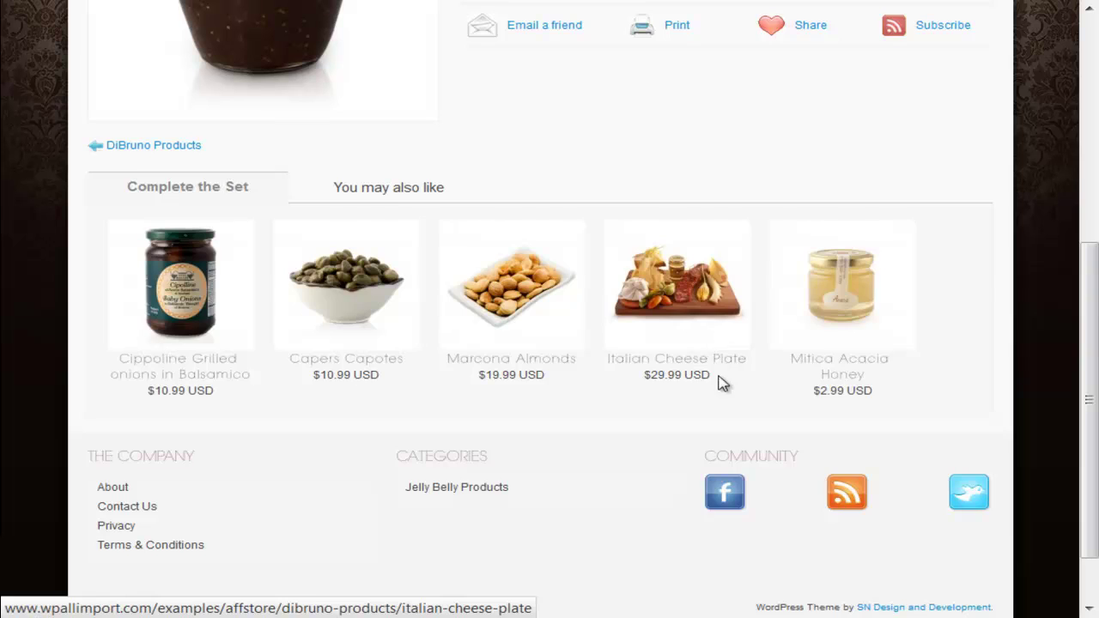
scroll(724, 381, "up", 2)
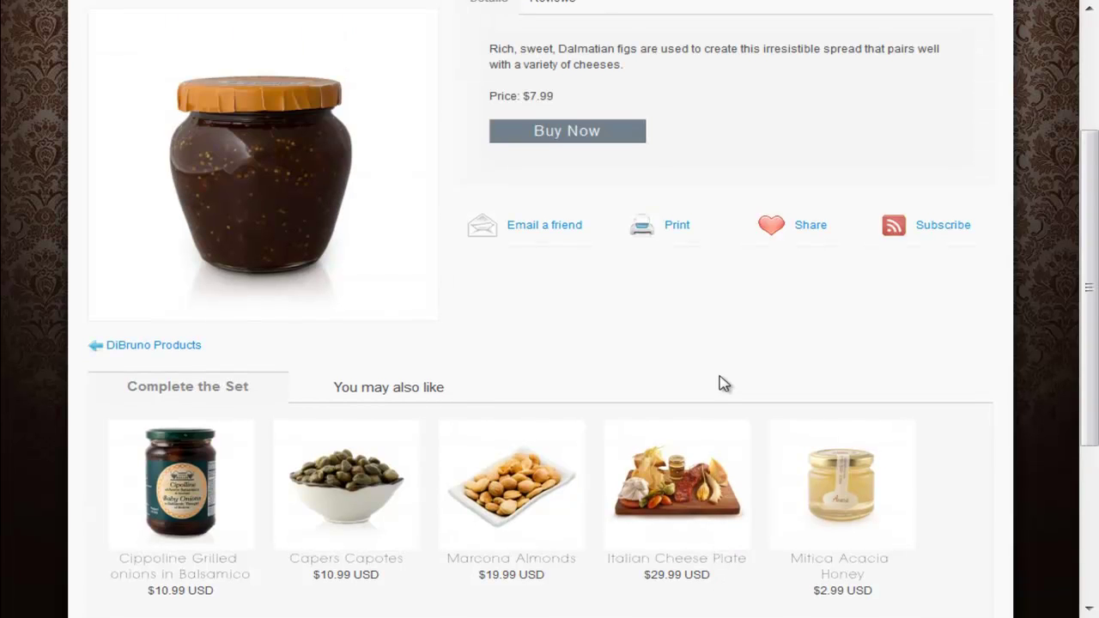
scroll(724, 384, "up", 3)
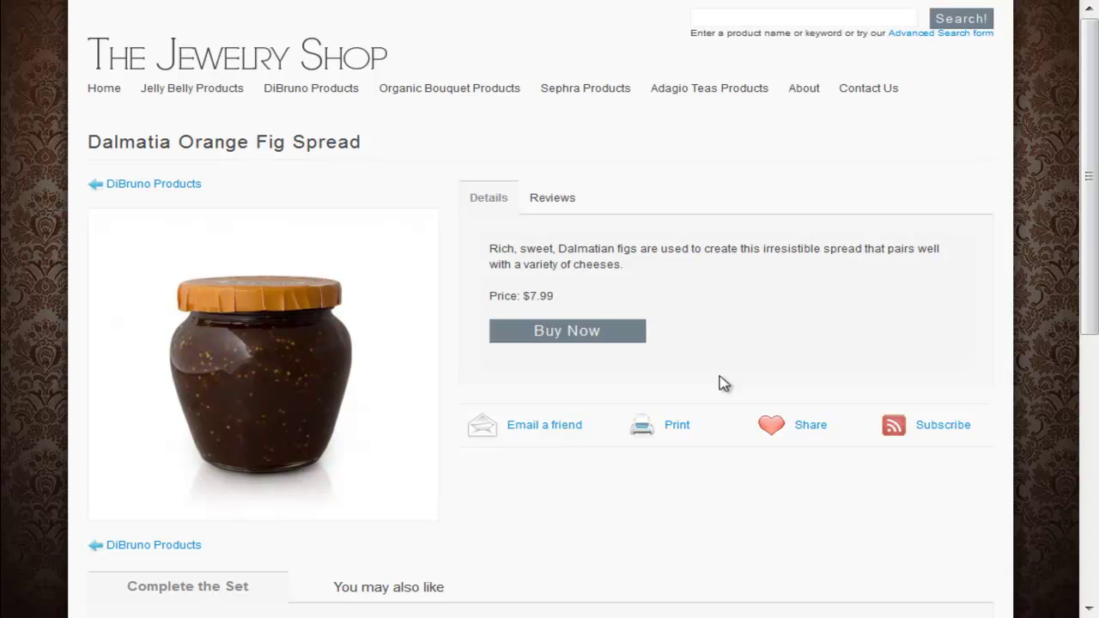